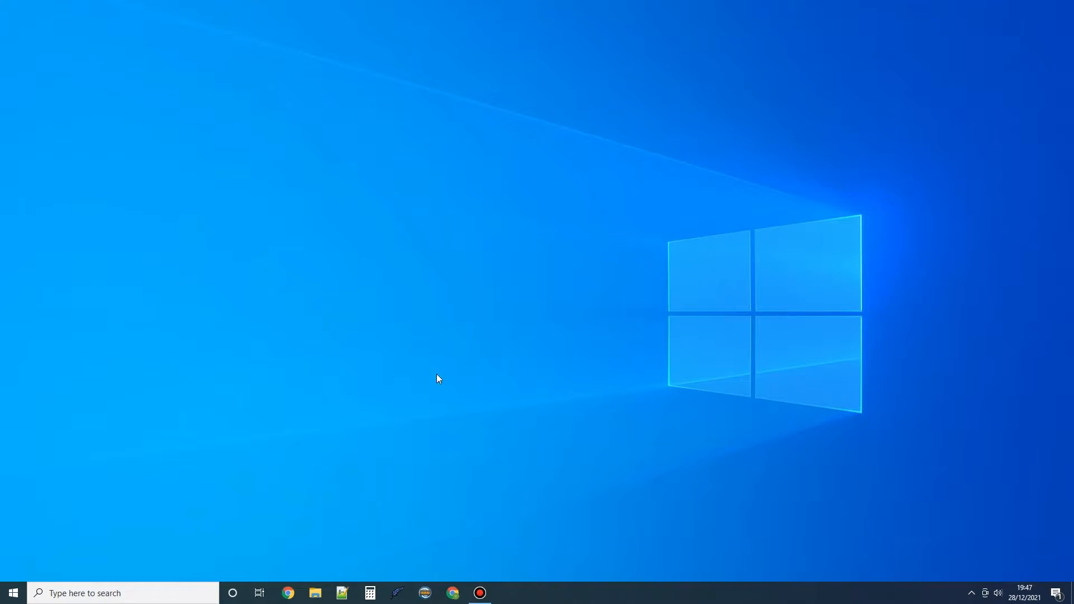
Launch Google Chrome from the Windows taskbar
left_click(285, 599)
Load Mendeley in an Incognito window, accept cookies, start sign-in, then close that window
left_click(429, 326)
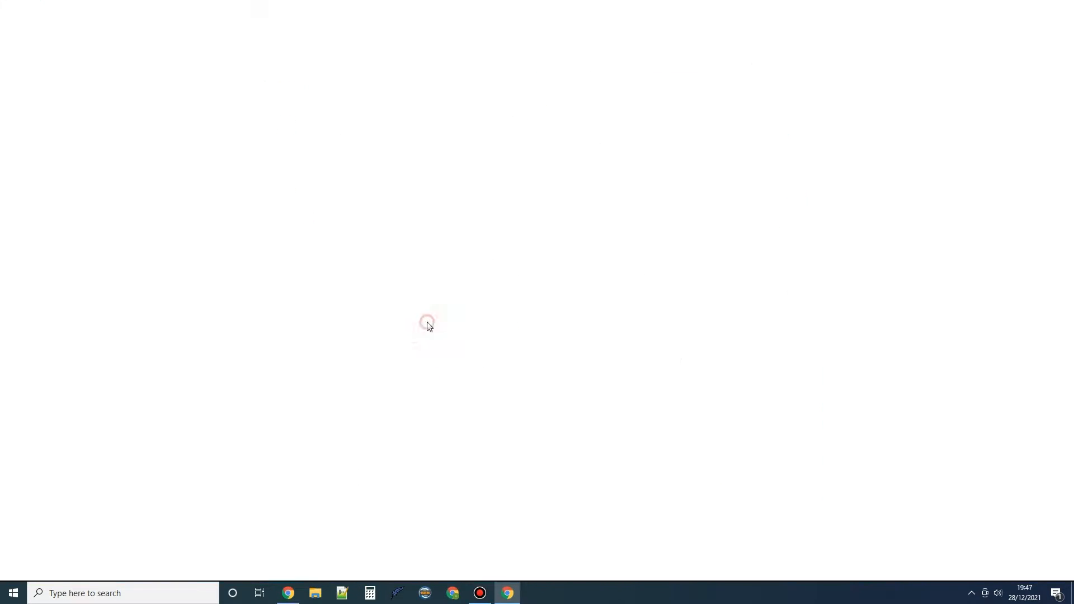
key("ctrl+shift+n")
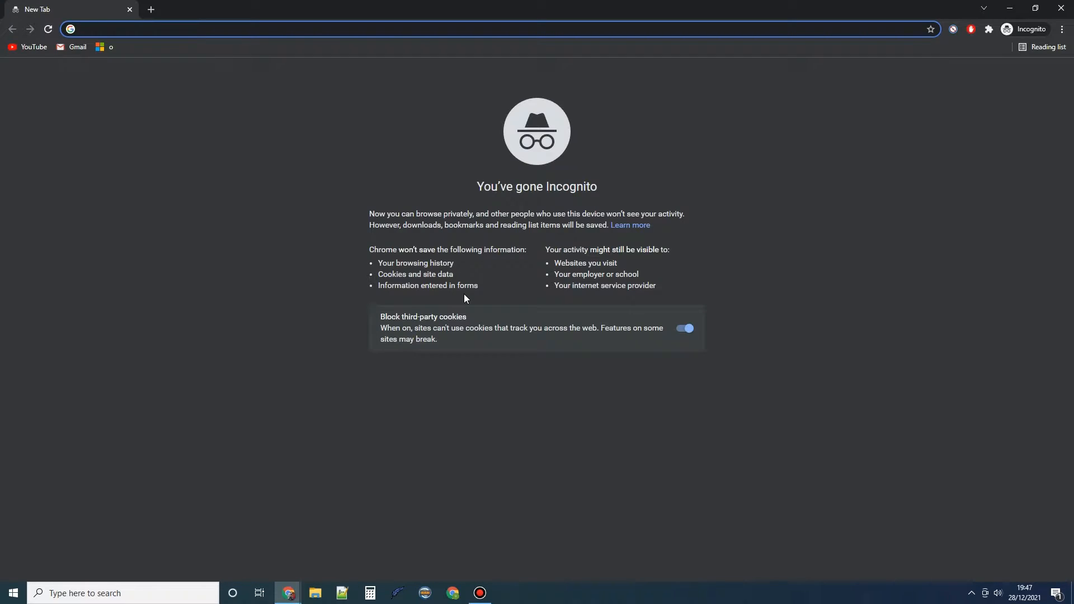
type("mendeley.com")
key("Return")
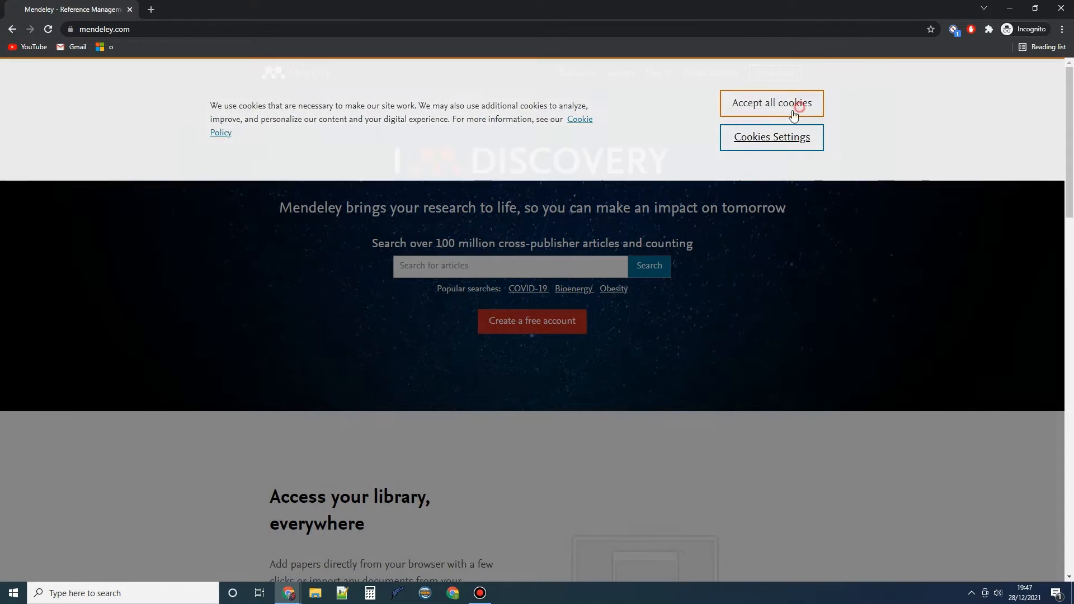
left_click(797, 105)
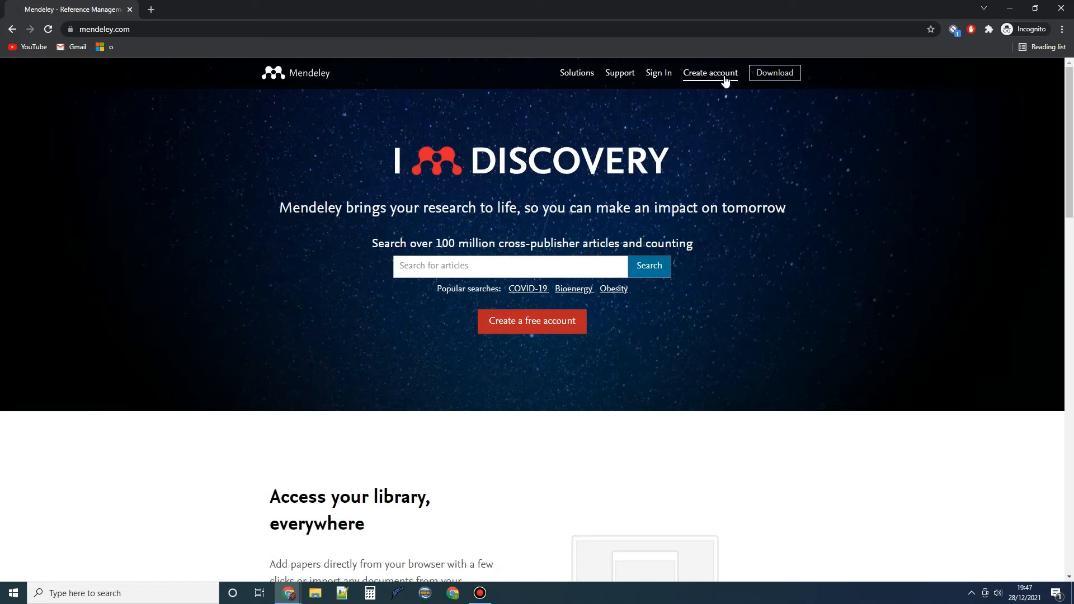
left_click(704, 78)
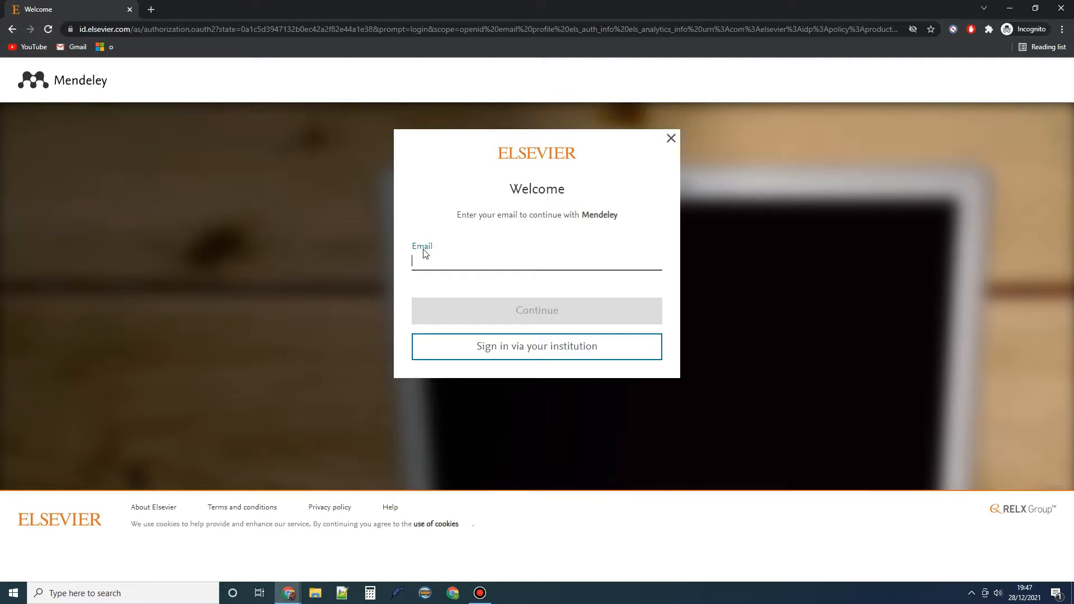
left_click(1058, 8)
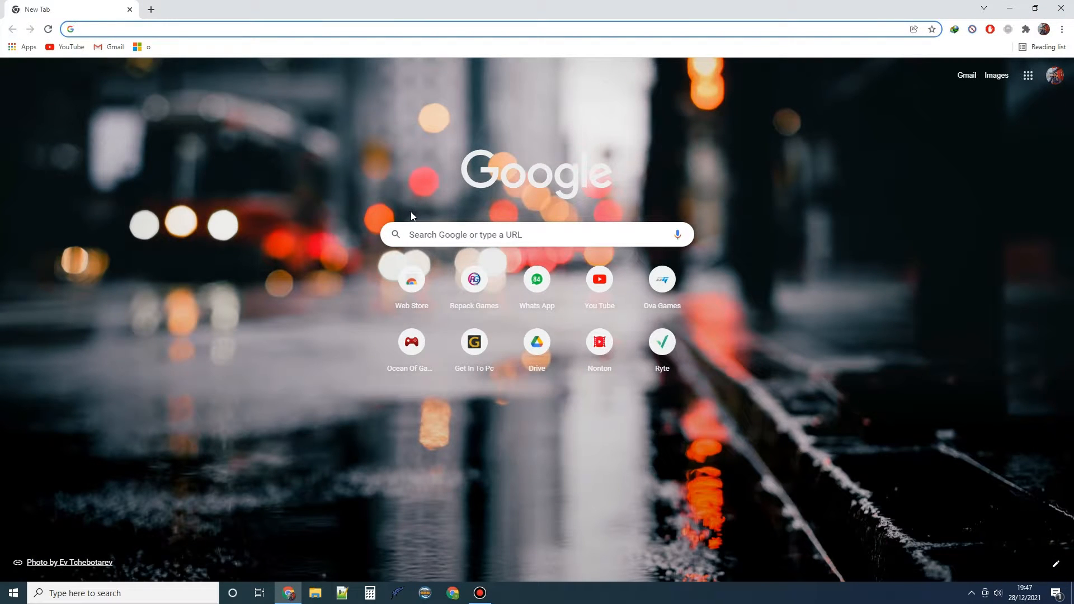
Load mendeley.com and search its article catalogue for 'Covid 19'
type("mendeley.com")
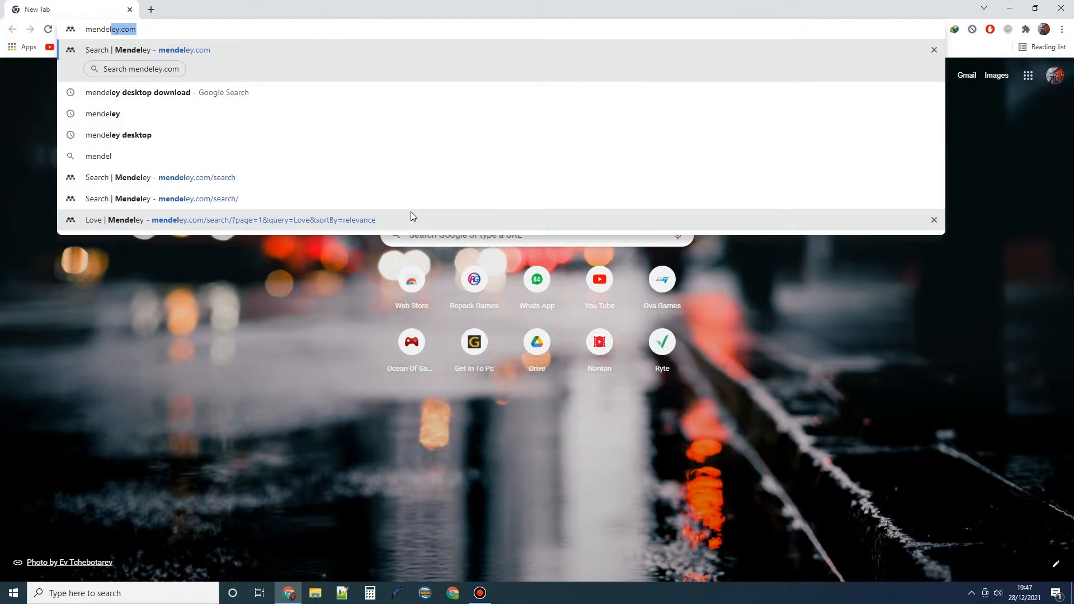
key("Return")
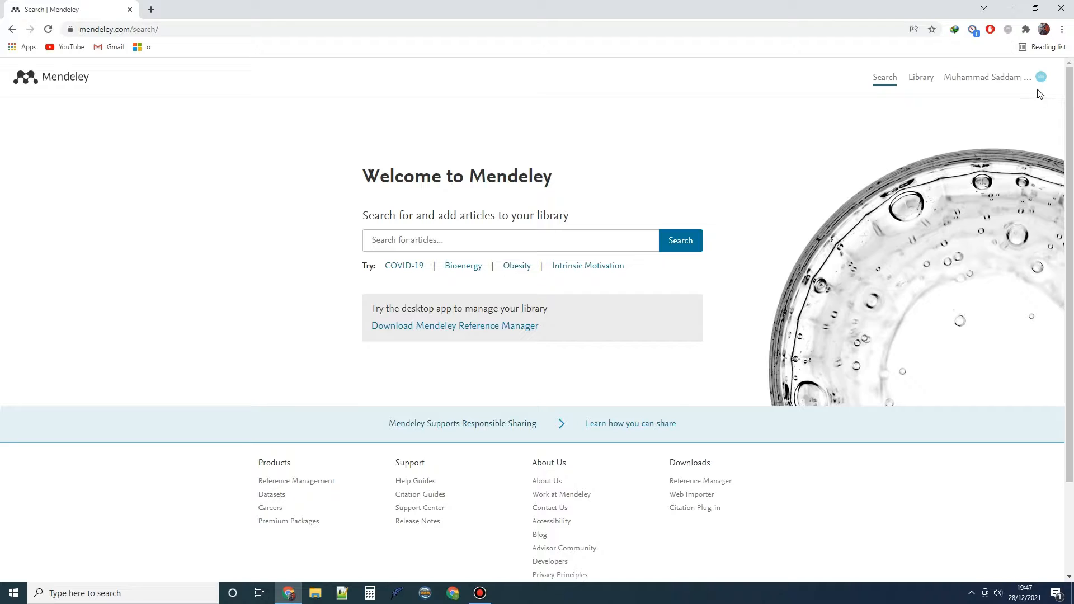
left_click(586, 237)
type("Covid 19")
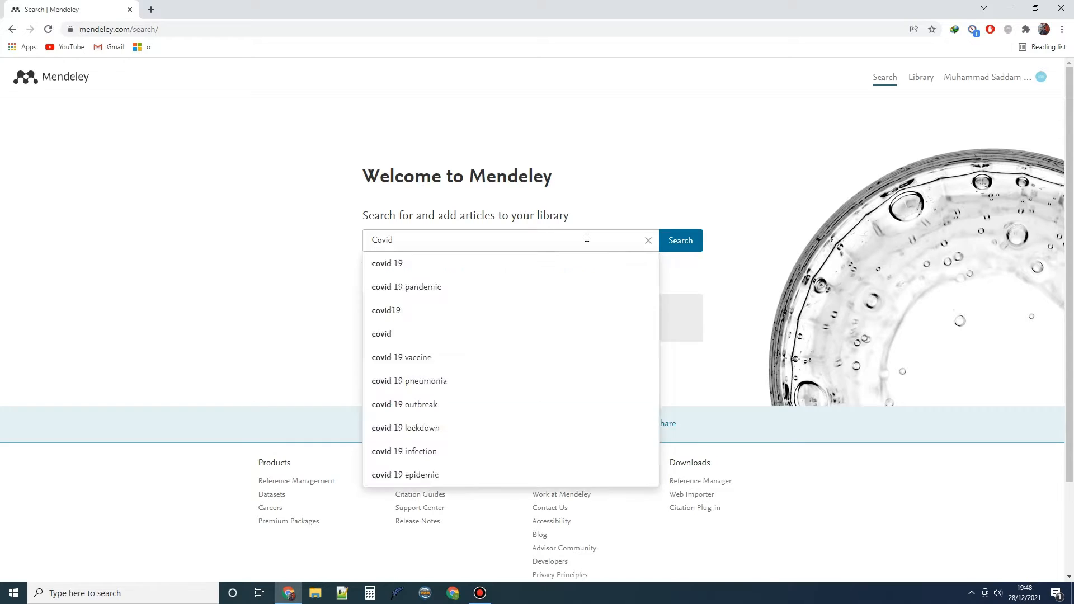
key("Return")
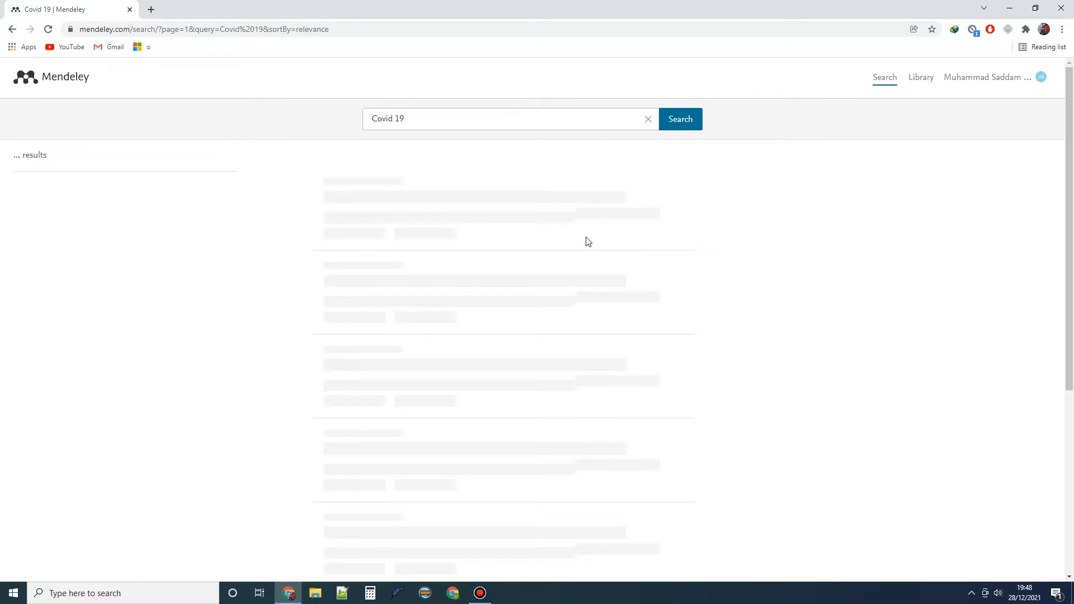
Scroll through the 489,916 Covid 19 results, then open a new browser tab
scroll(428, 216, "down", 6)
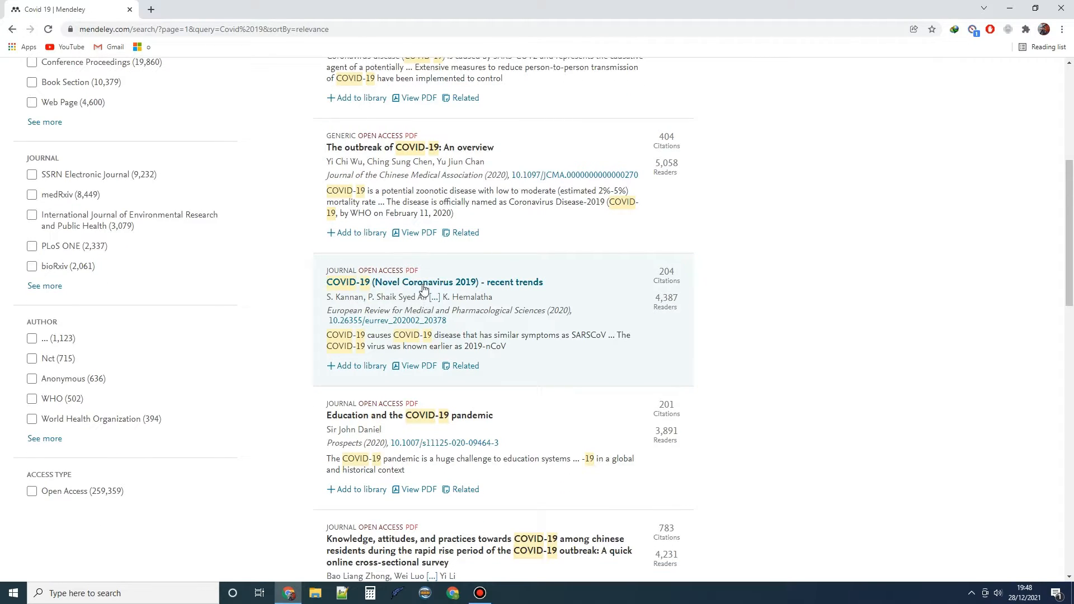
scroll(439, 282, "up", 1)
scroll(438, 235, "up", 3)
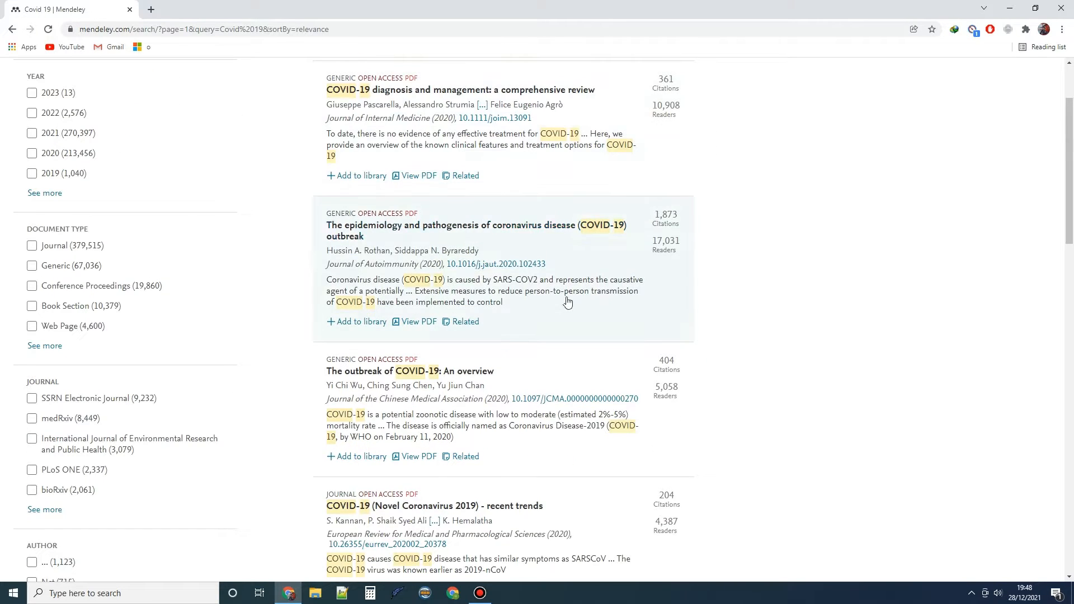
scroll(448, 274, "up", 2)
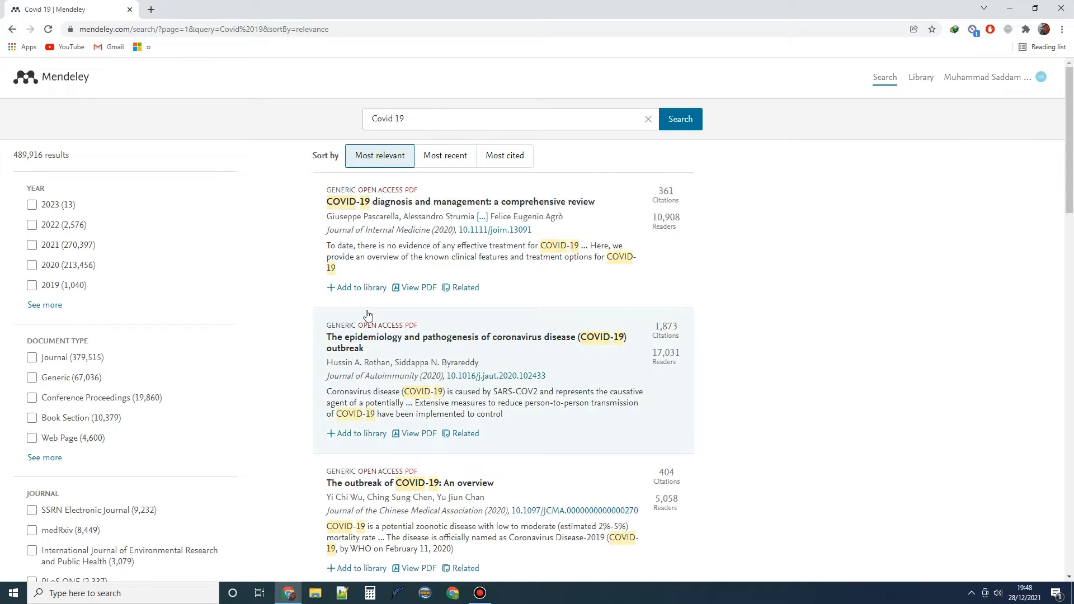
scroll(369, 305, "down", 1)
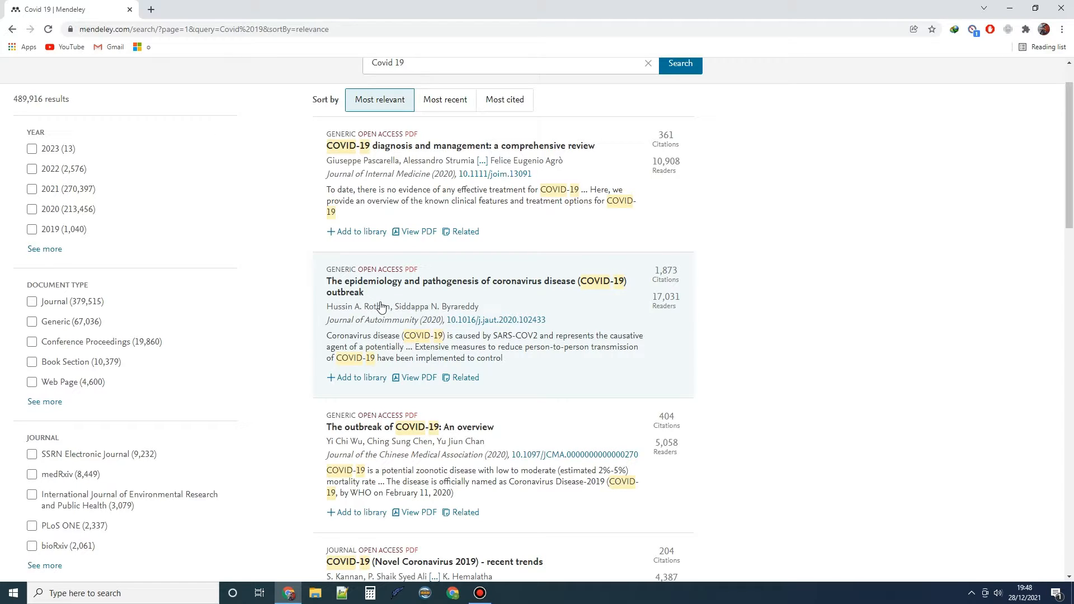
left_click(151, 10)
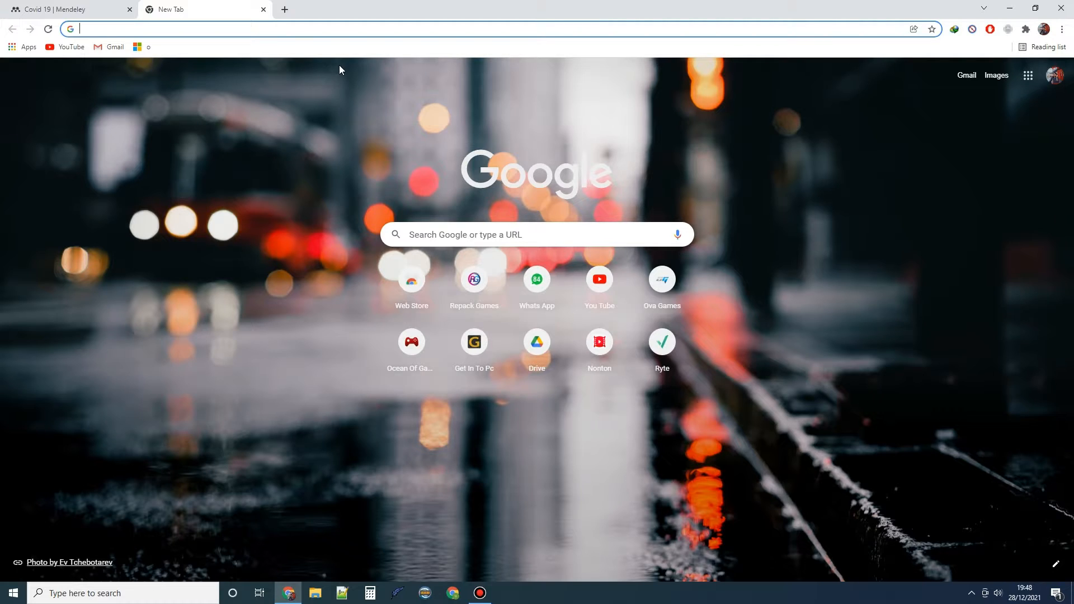
Google 'mendeley des' to reach the Windows download page, then open Internet Download Manager's list
type("mendele")
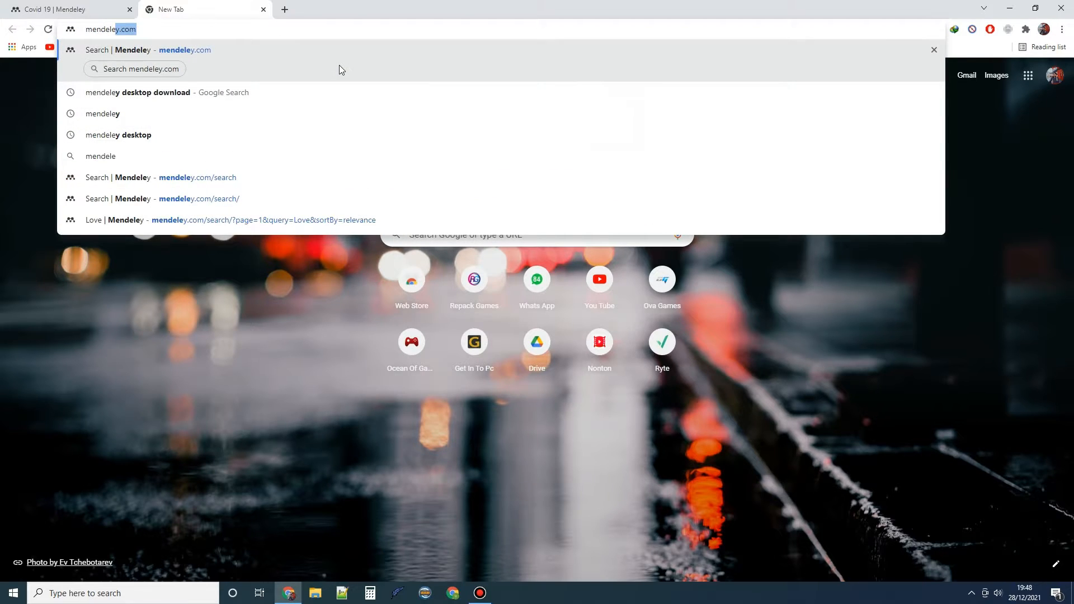
type("y des")
key("Return")
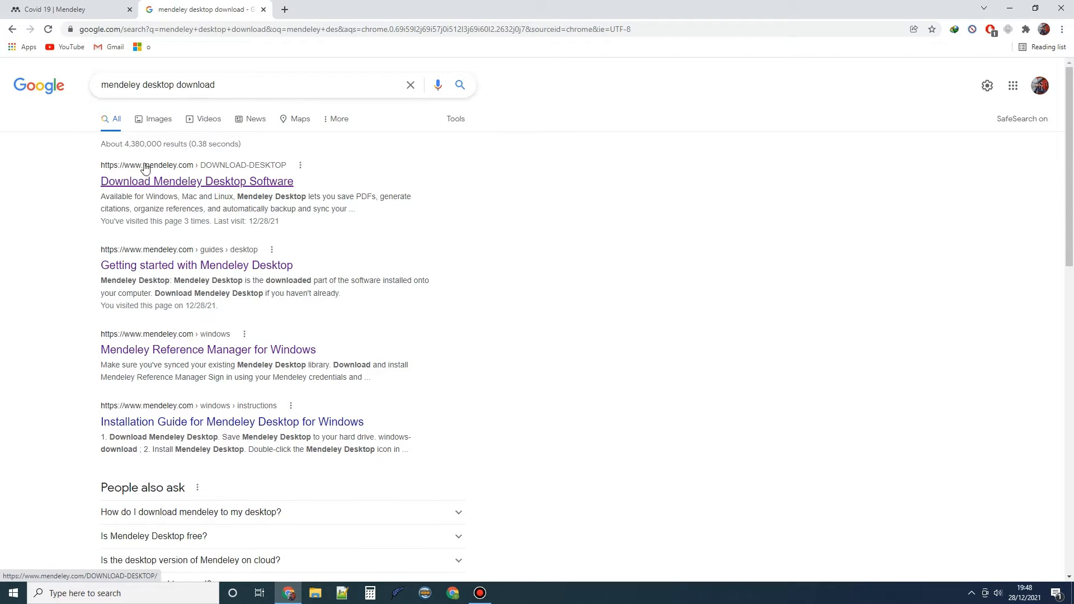
left_click(128, 182)
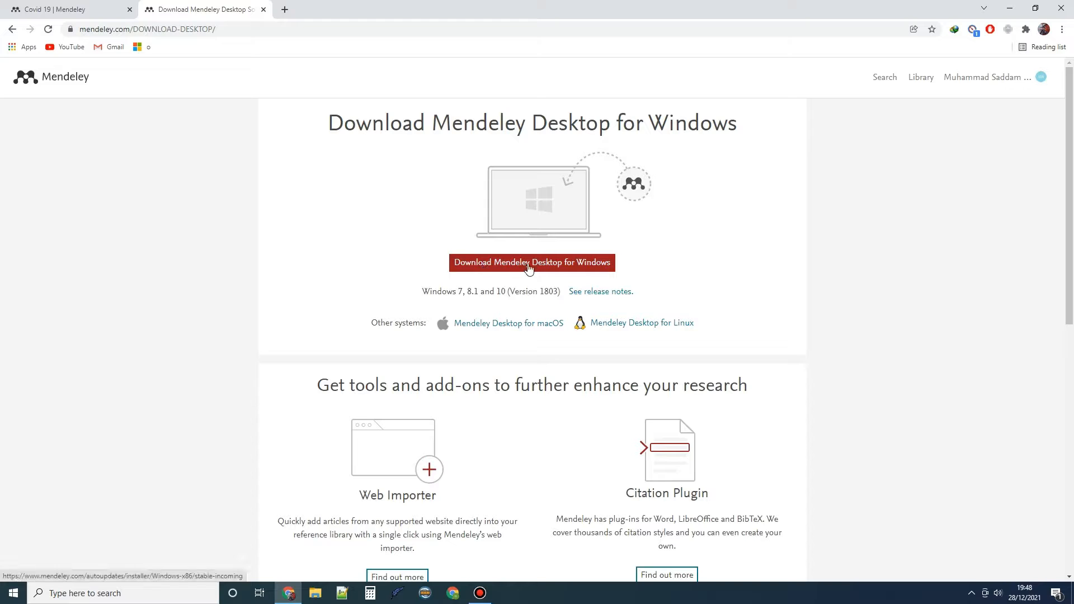
left_click(972, 593)
left_click(961, 550)
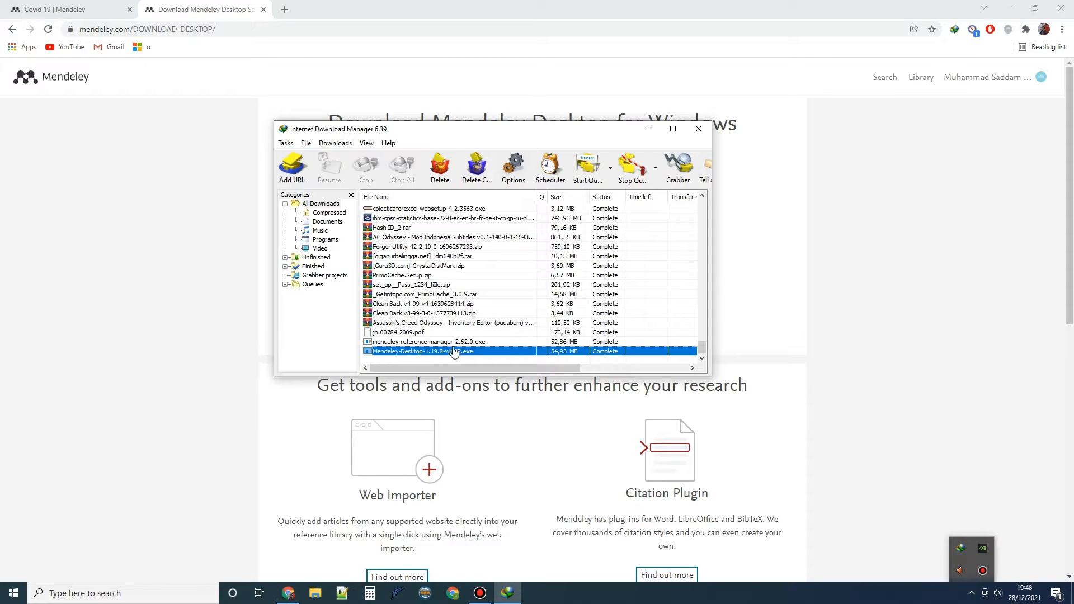
Show the Mendeley-Desktop-1.19.8 installer in its Downloads\Programs folder
right_click(394, 351)
left_click(419, 384)
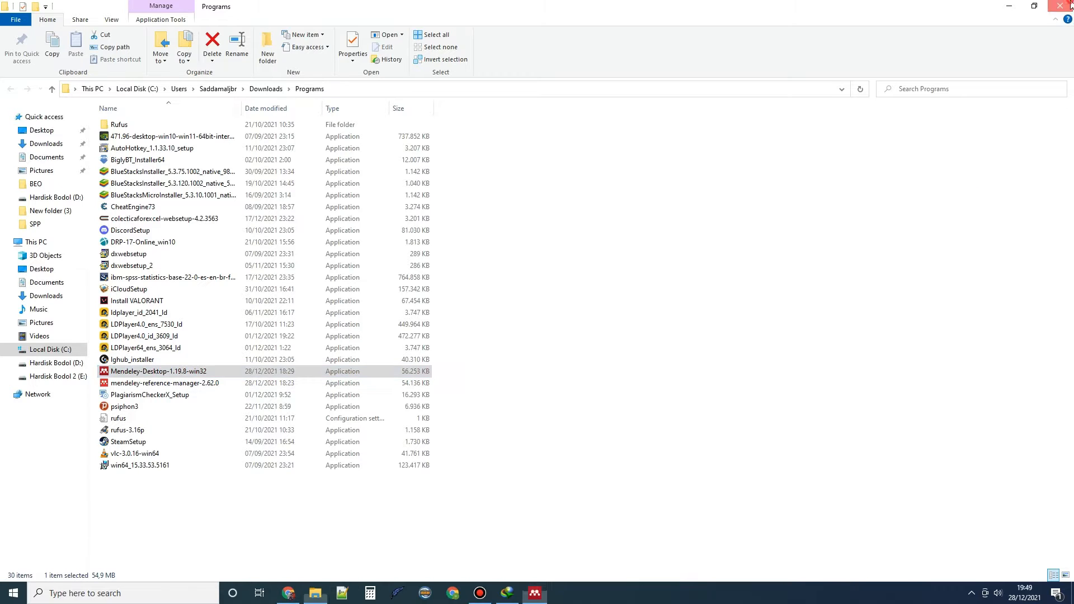
Install Mendeley Desktop with default location and start menu folder, keeping 'Run Mendeley Desktop' checked
left_click(699, 129)
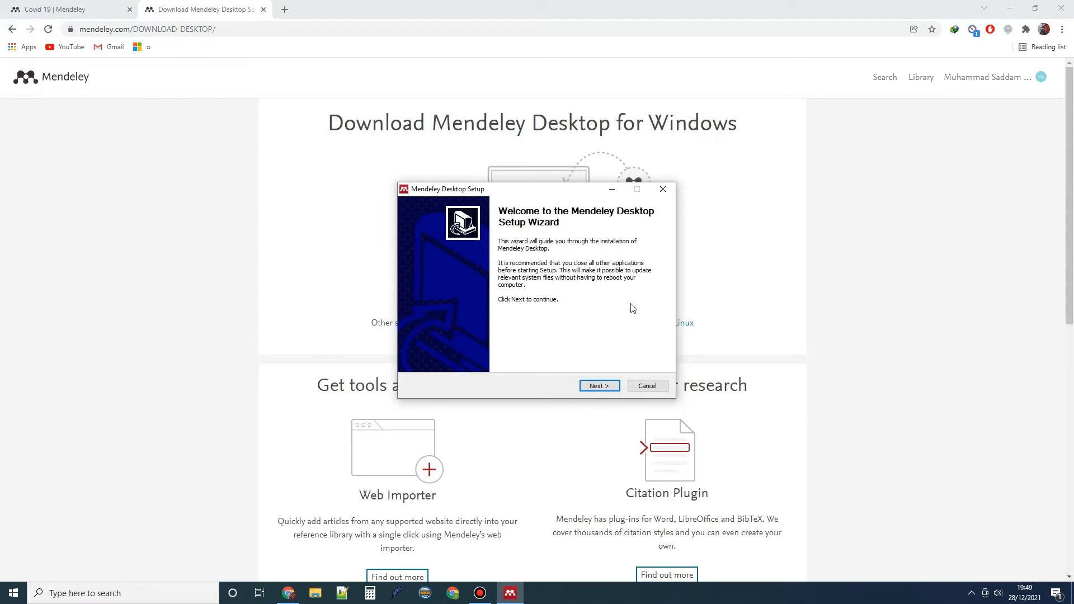
left_click(584, 387)
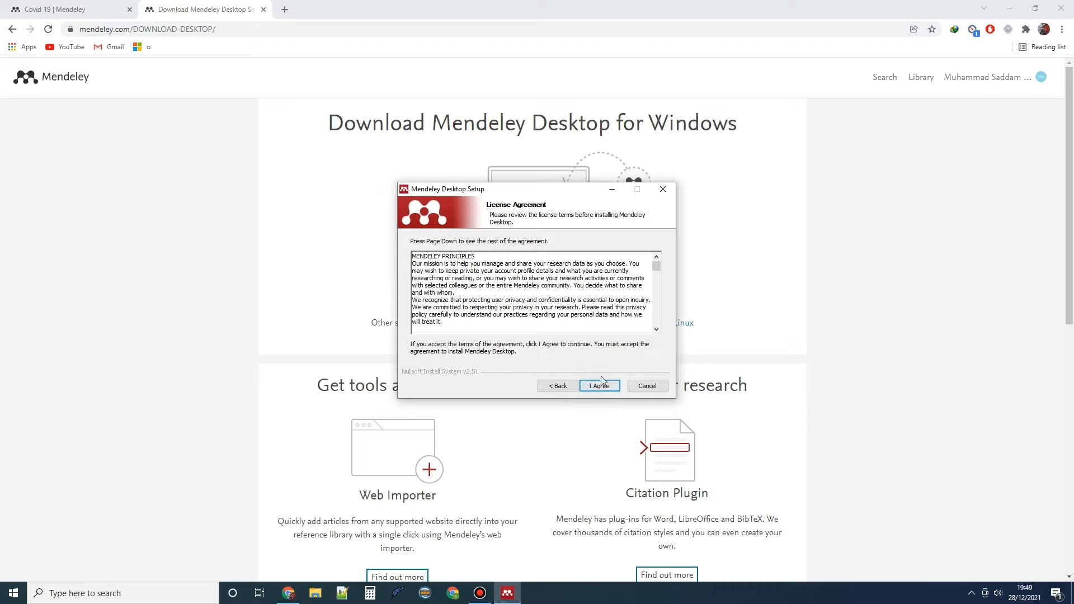
left_click(586, 388)
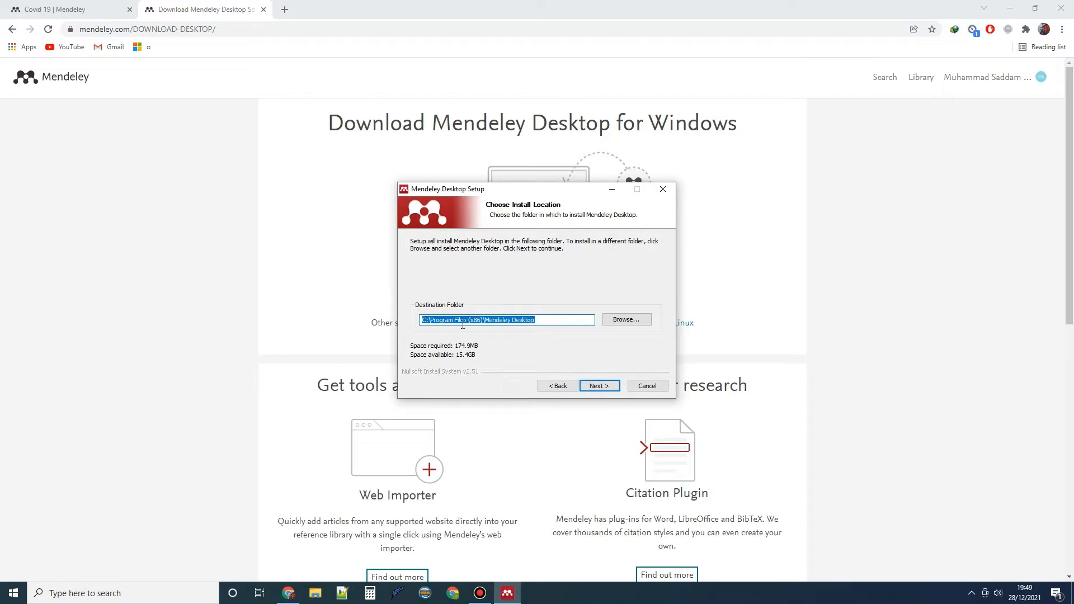
left_click(598, 385)
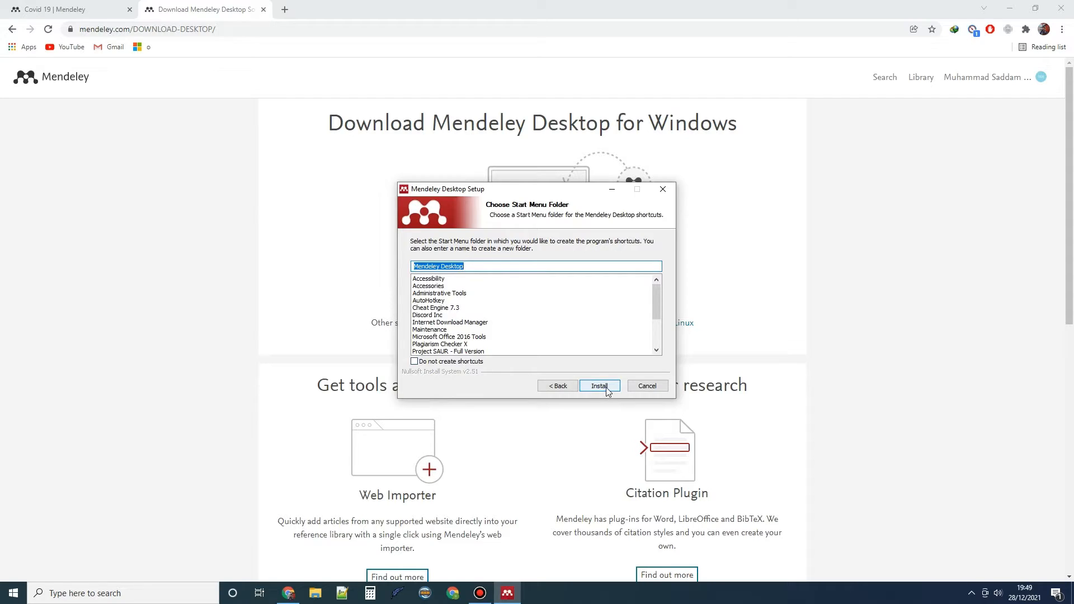
left_click(599, 386)
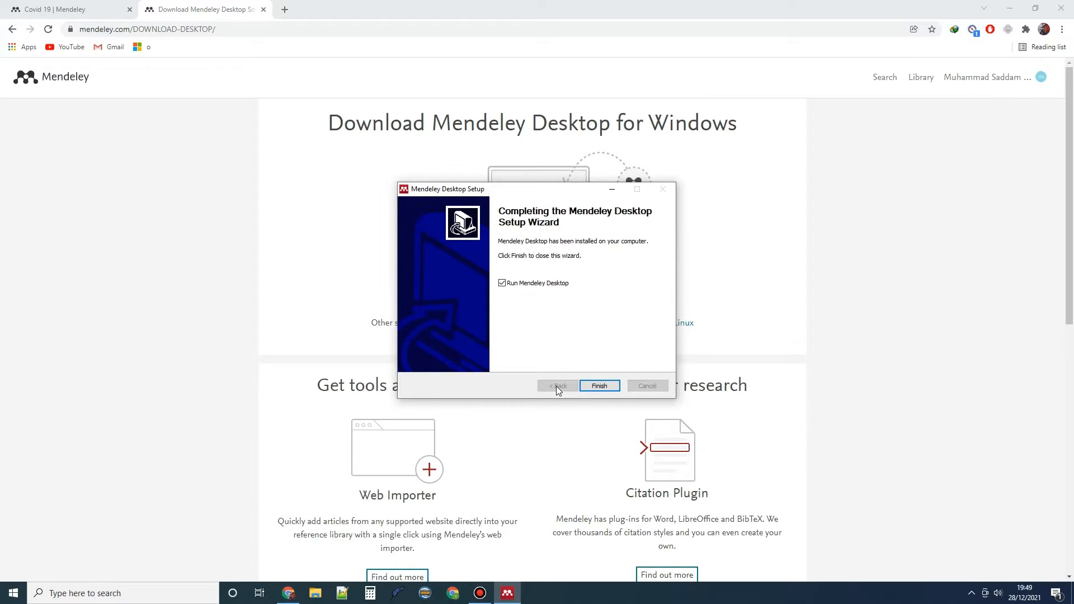
left_click(503, 284)
left_click(502, 284)
left_click(599, 386)
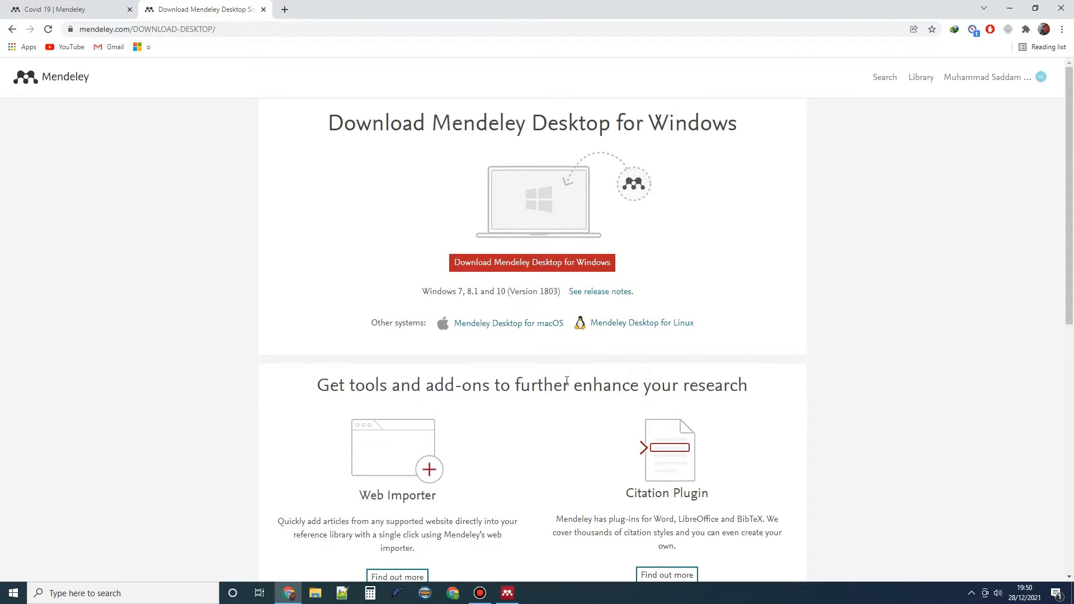
left_click(487, 596)
Sign in to Mendeley Desktop with the account e-mail and password, correcting a mistyped password
left_click(488, 596)
left_click(506, 594)
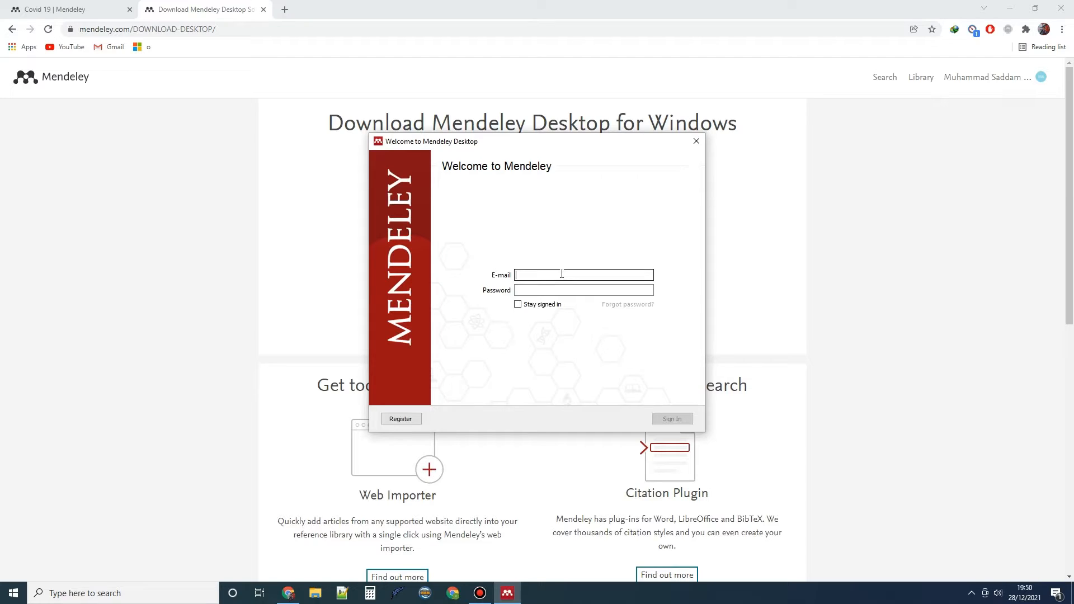
key("Tab")
type("●●")
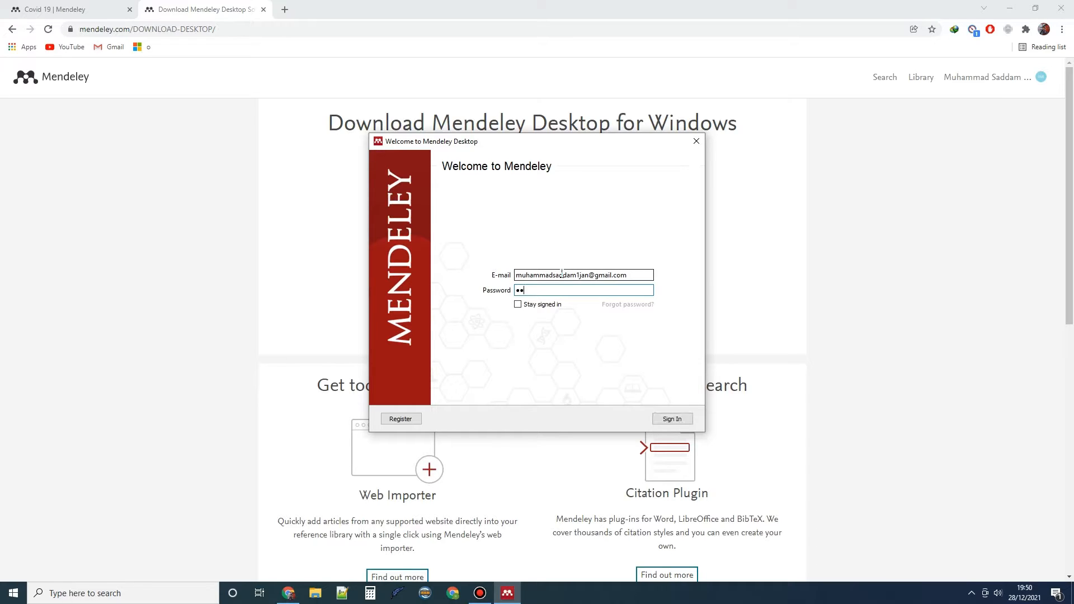
key("BackSpace")
key("BackSpace")
type("●●●●●●●●●●")
key("Return")
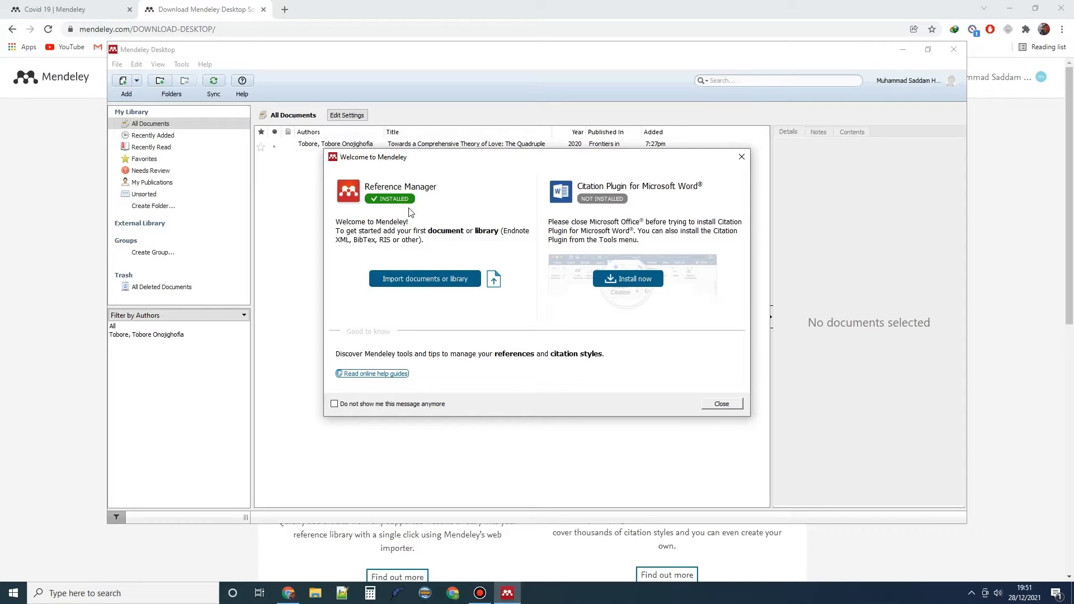
Move the Welcome to Mendeley dialog left over the library, then open the Start menu
left_click_drag(437, 159, 311, 174)
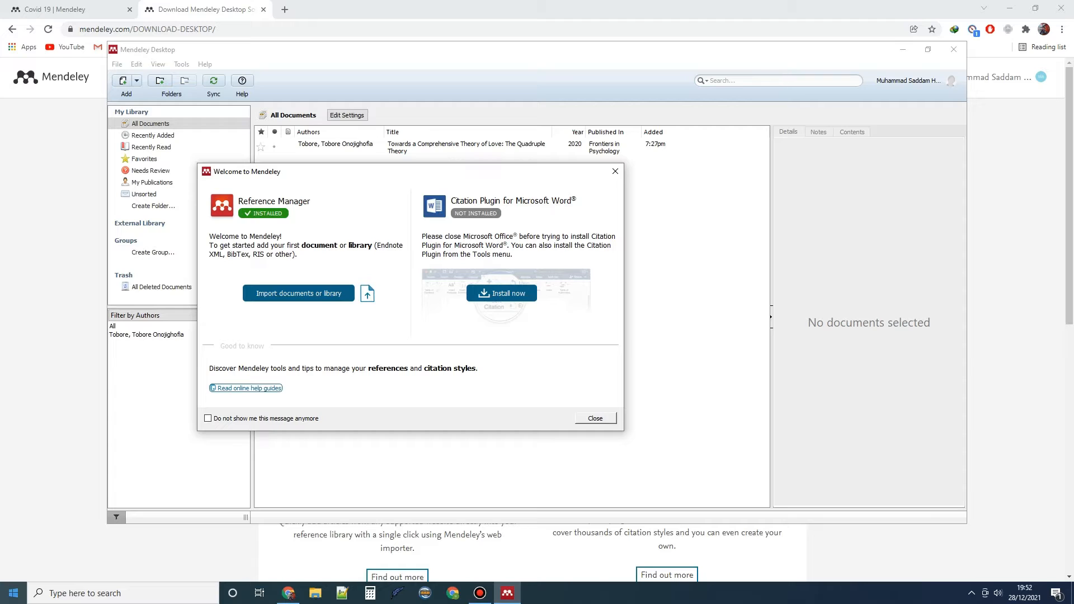
left_click(13, 593)
Open a blank Word document, check its References tab, and install Mendeley's Word Citation Plugin
type("w")
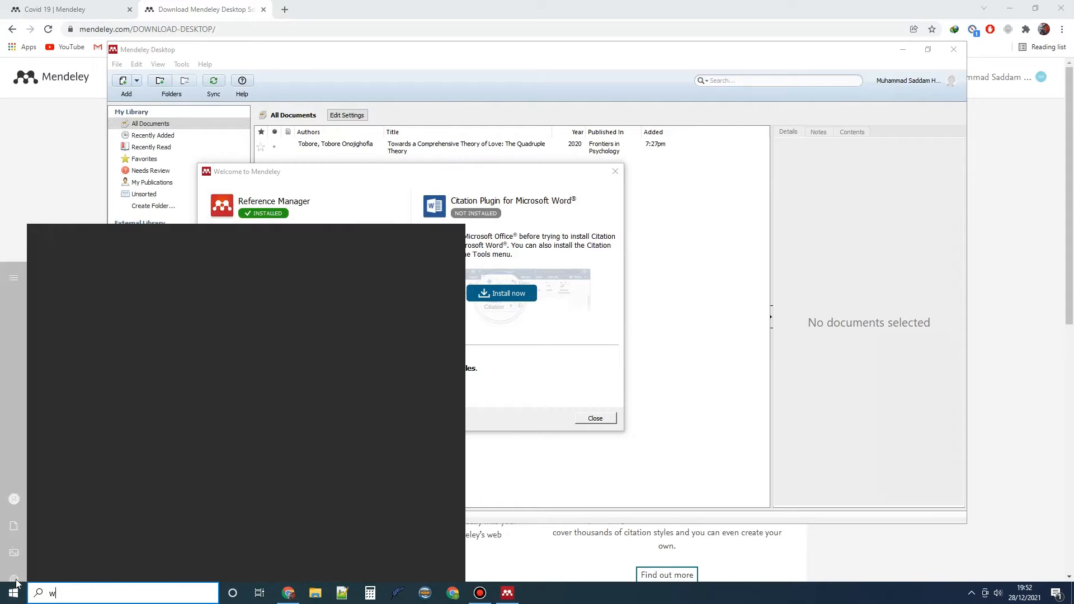
type("ord")
left_click(71, 285)
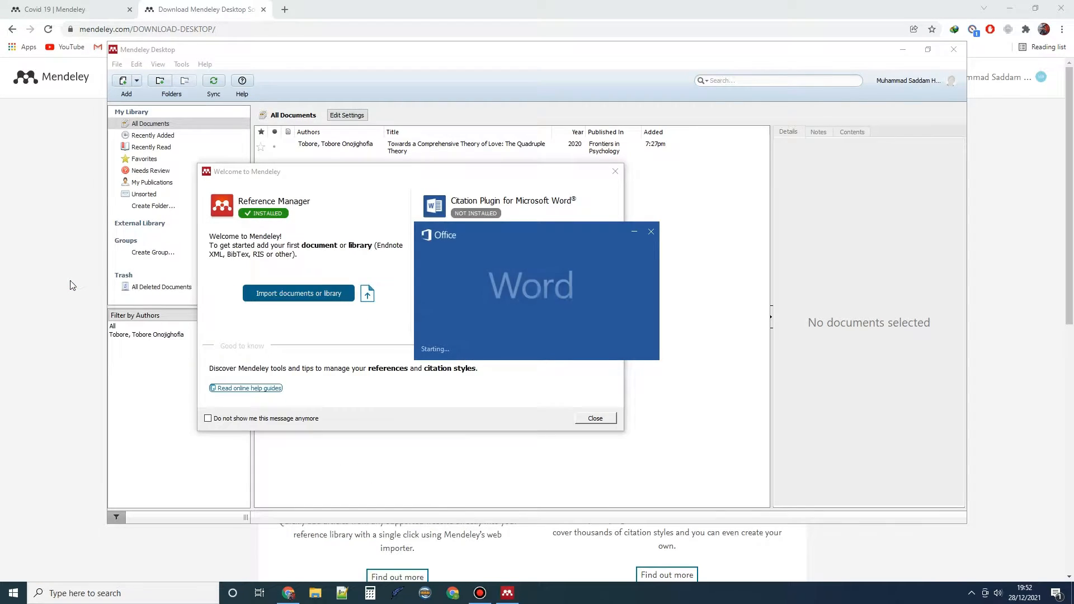
left_click(391, 185)
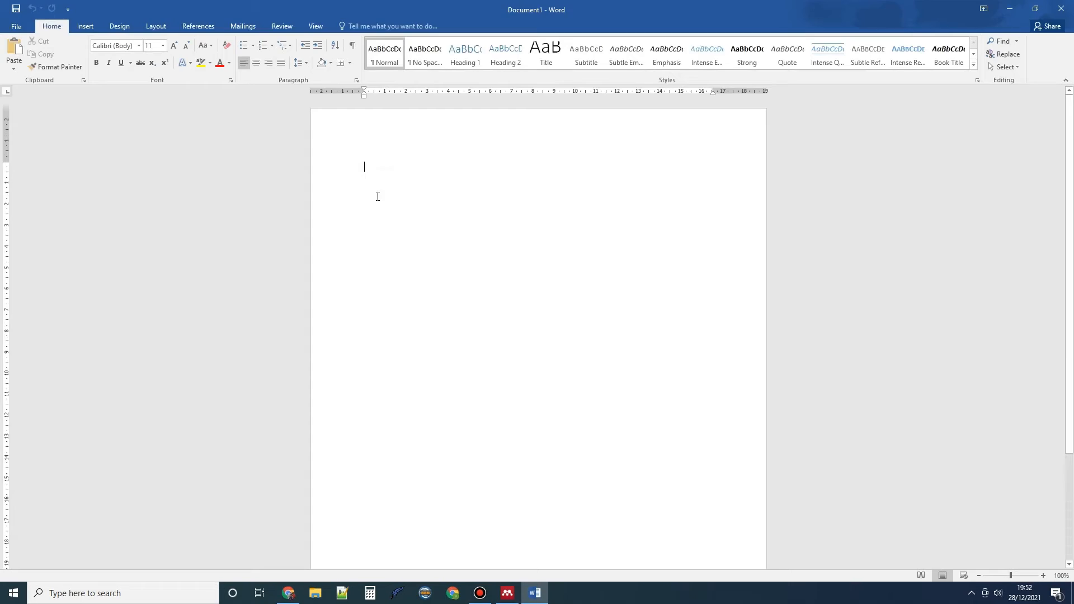
left_click(197, 27)
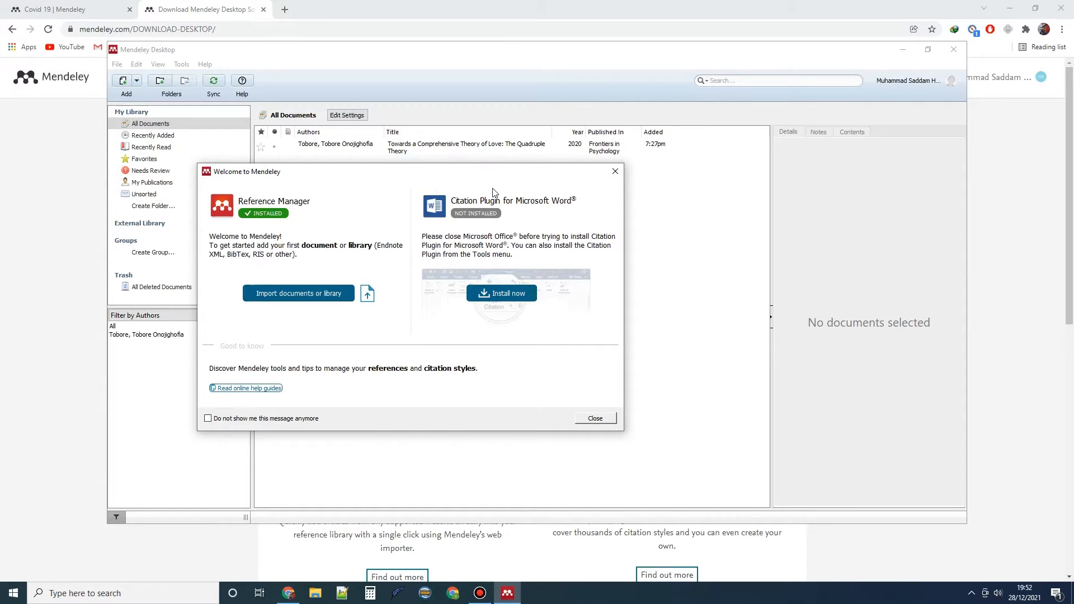
left_click(515, 297)
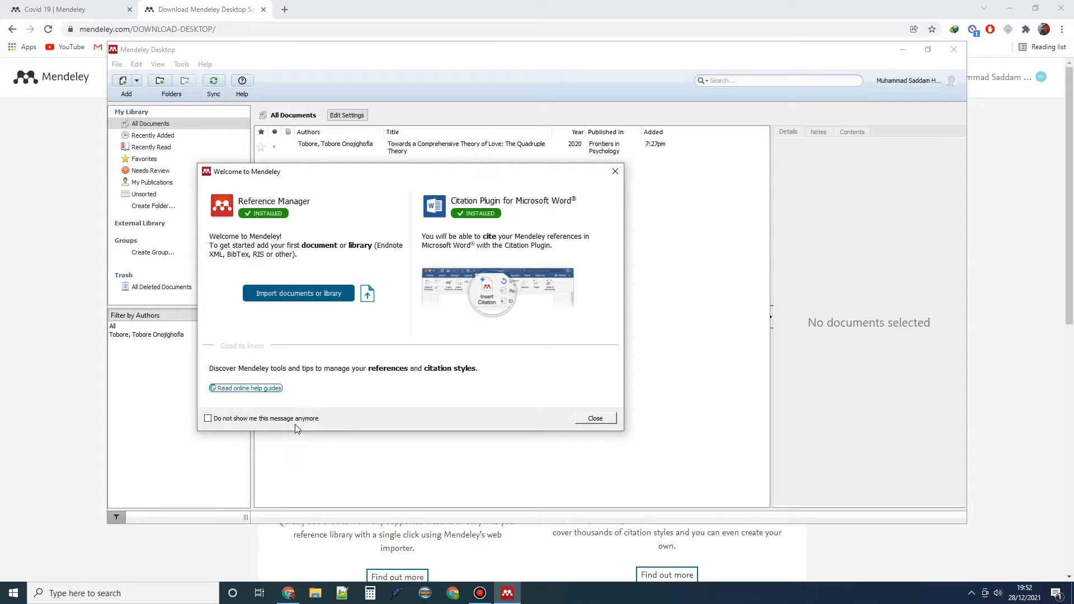
Close the Mendeley welcome window and start a blank Word 2016 document showing the References tab
left_click(595, 418)
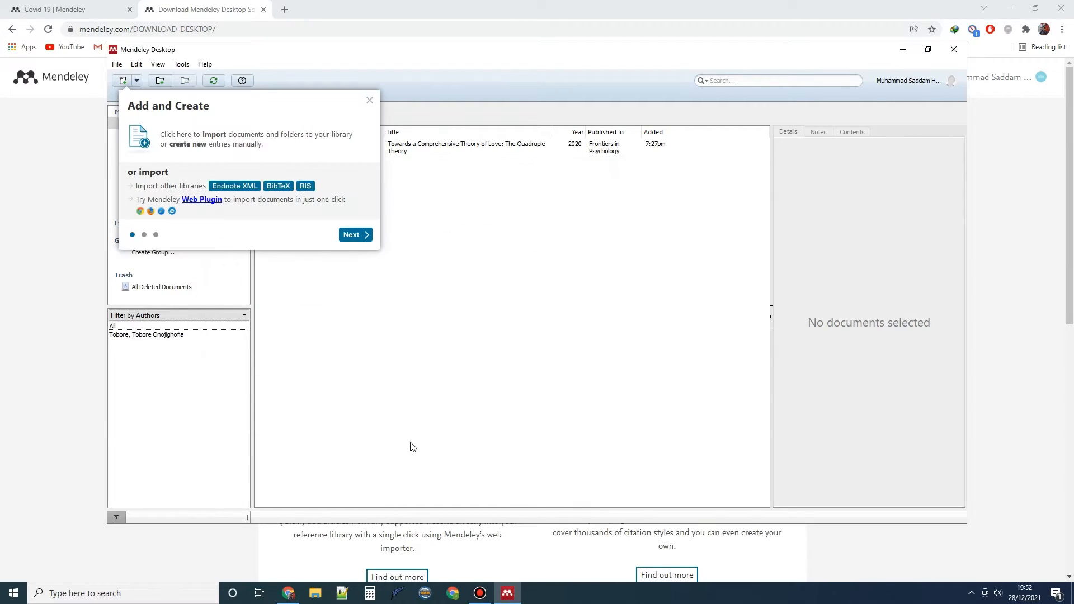
left_click(12, 594)
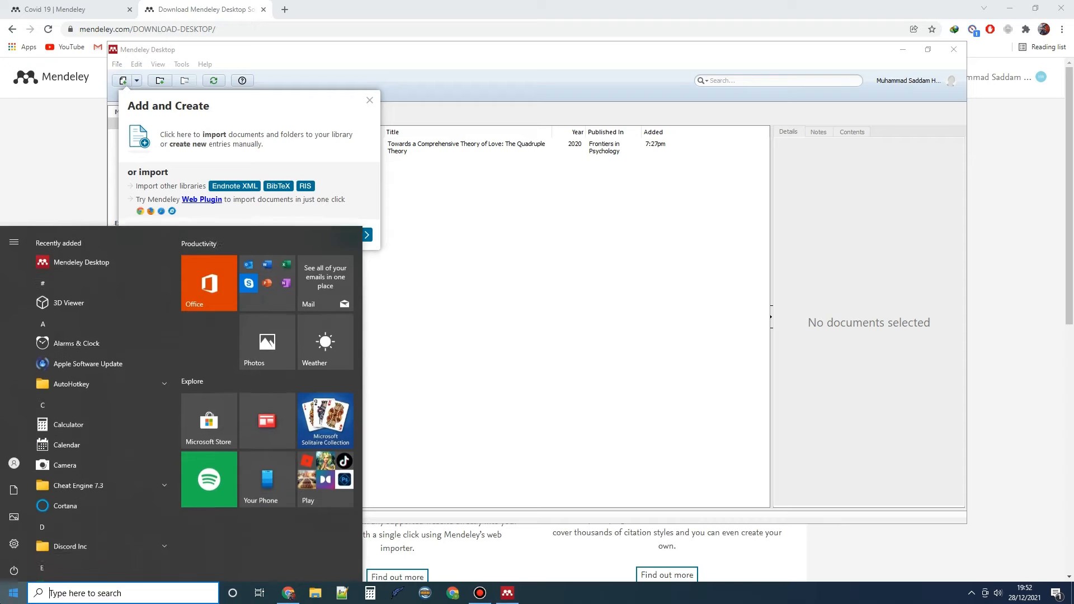
type("word")
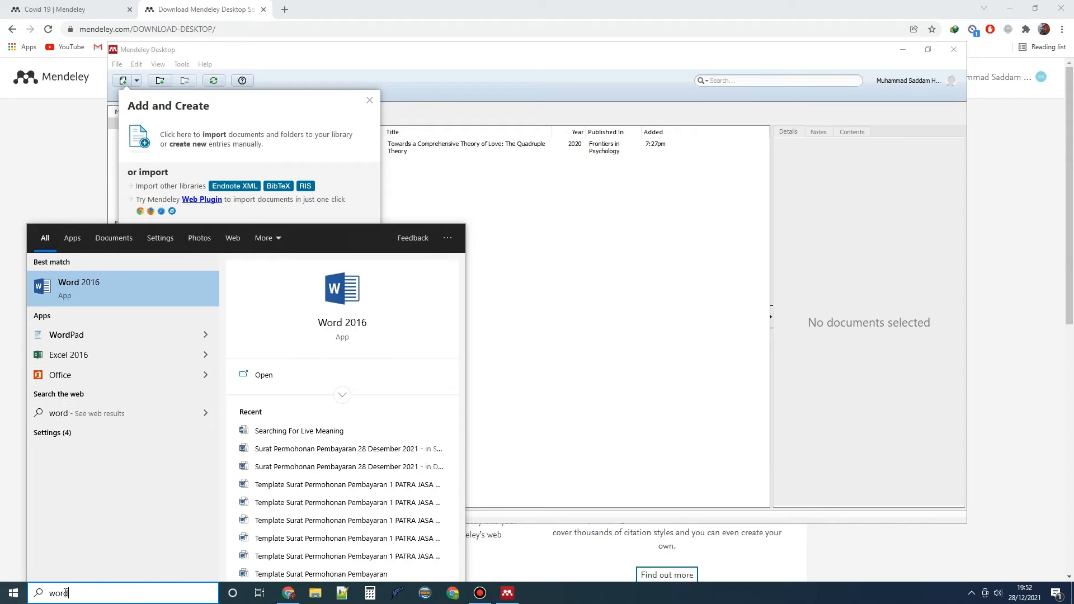
left_click(142, 296)
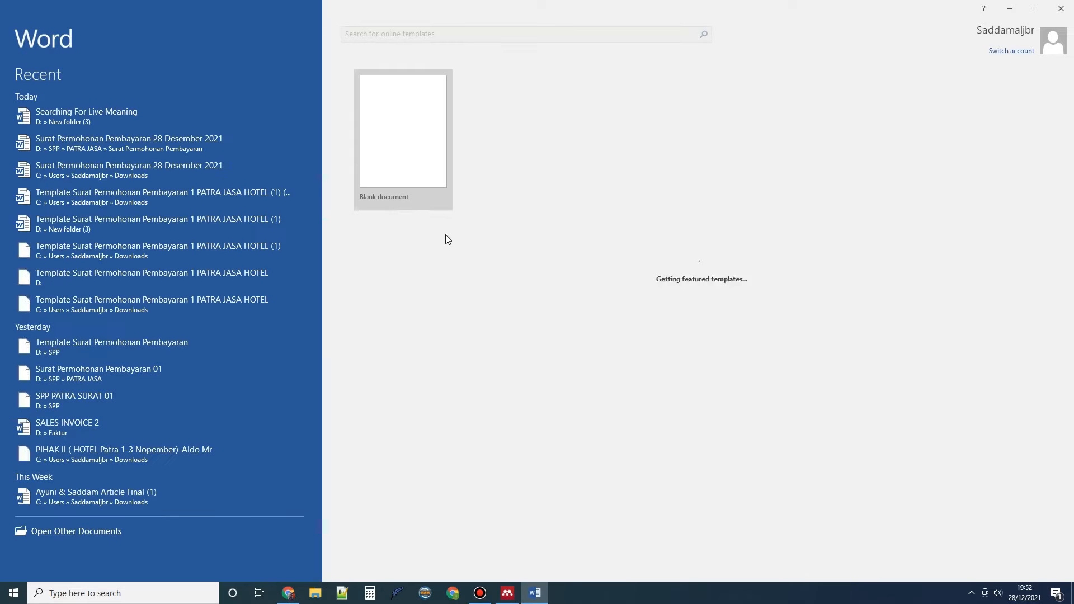
left_click(410, 173)
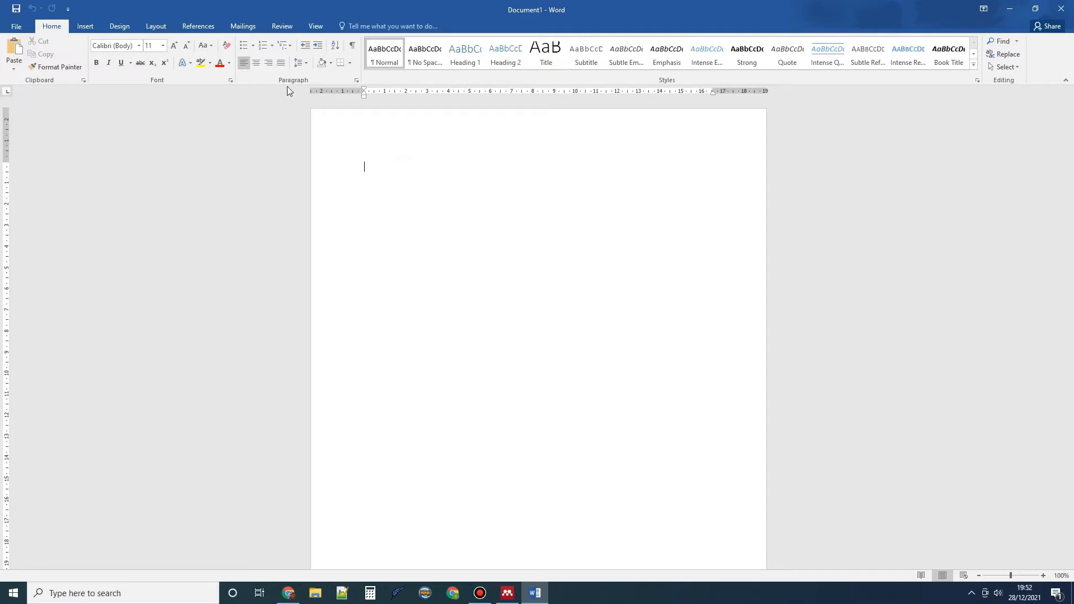
left_click(197, 27)
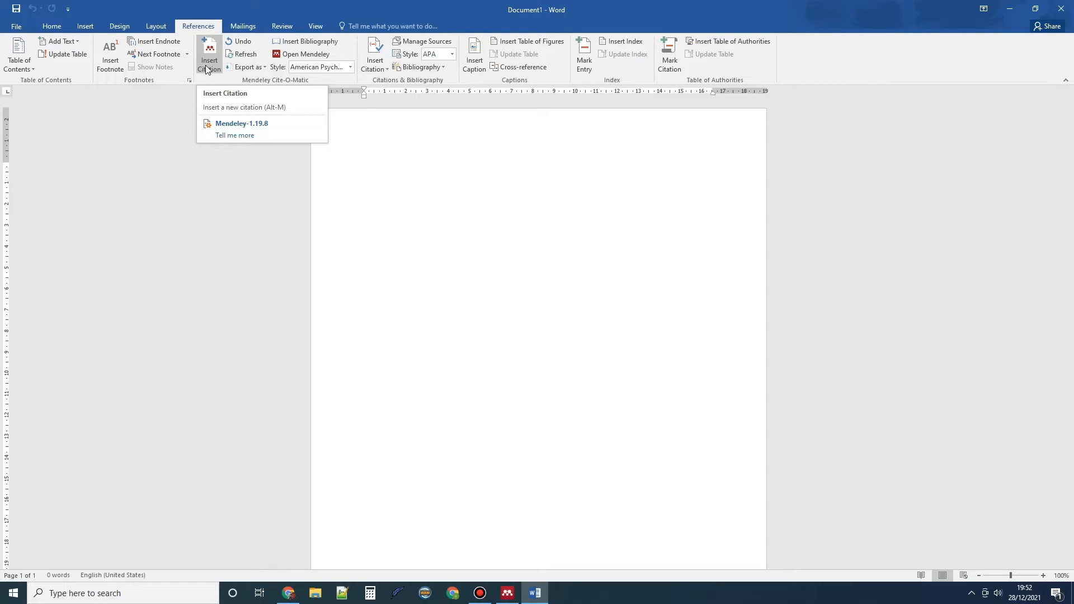
Start a Mendeley citation insert, visit the File page and back, then return to Chrome
left_click(207, 56)
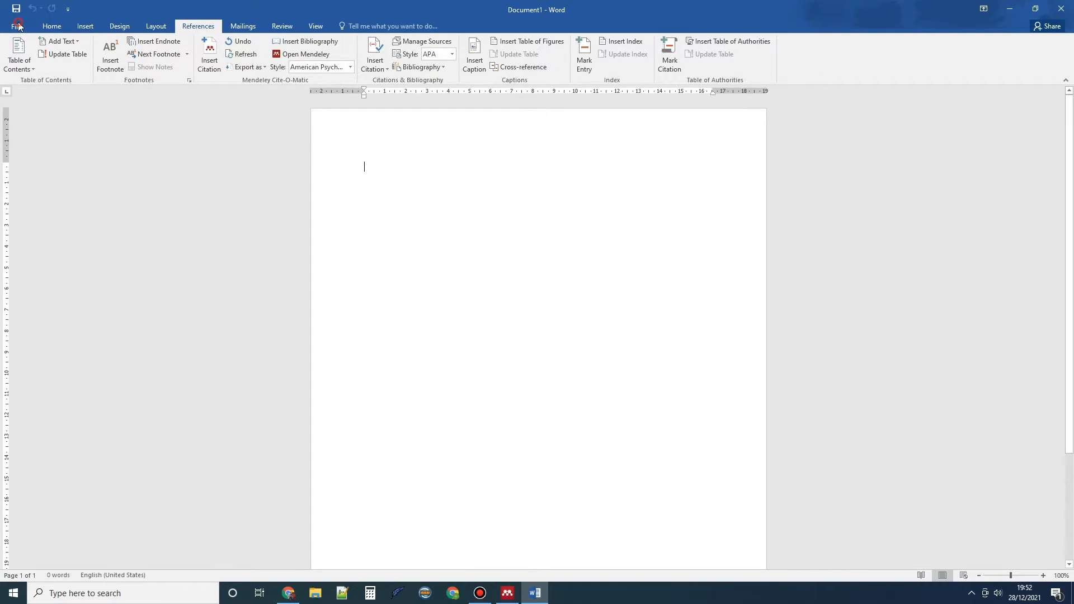
left_click(19, 22)
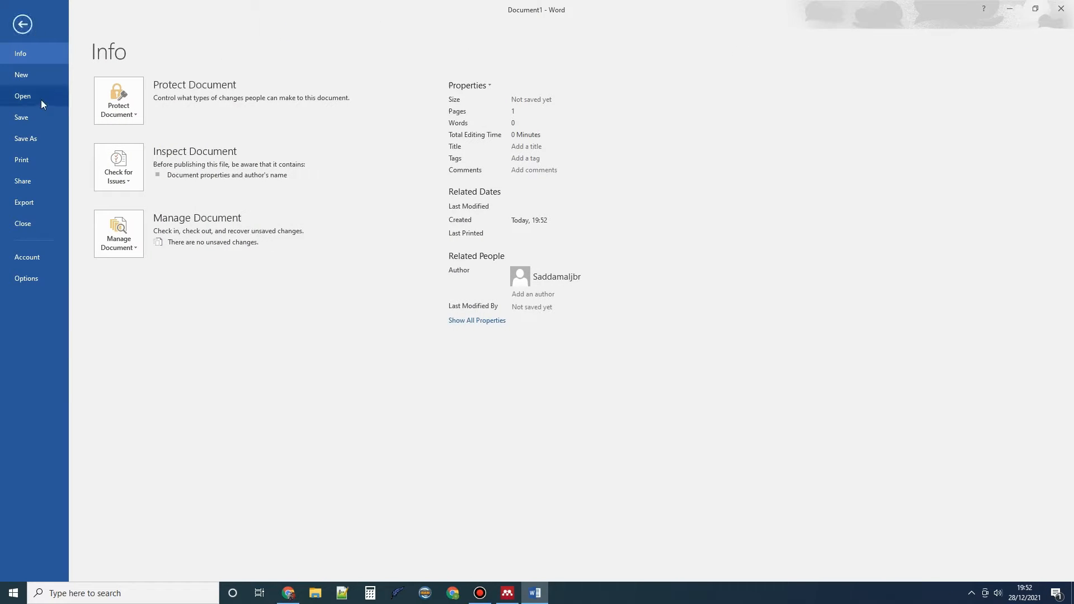
left_click(22, 24)
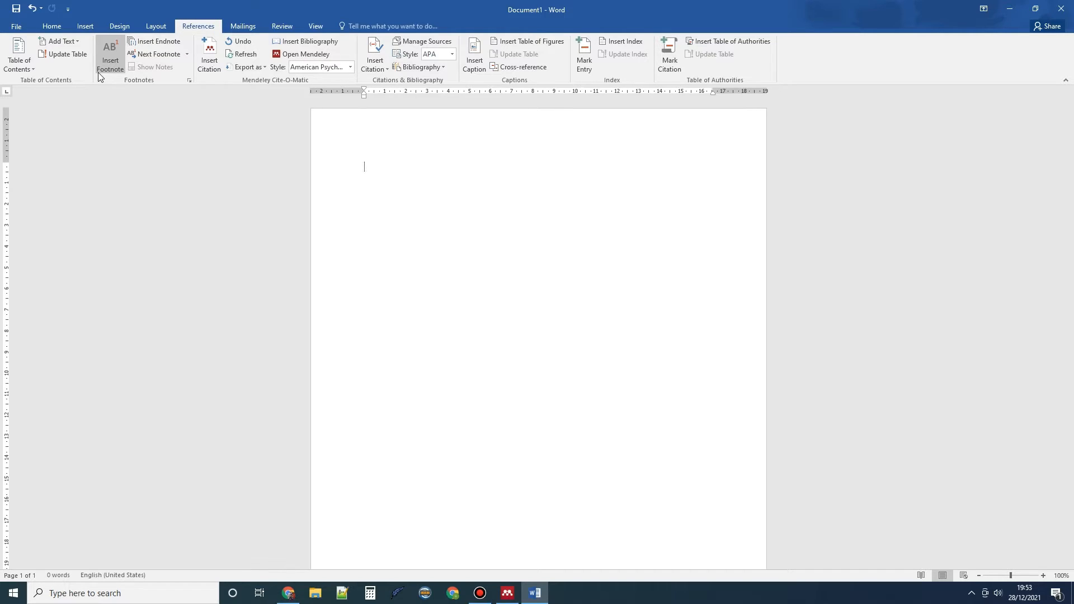
left_click(282, 596)
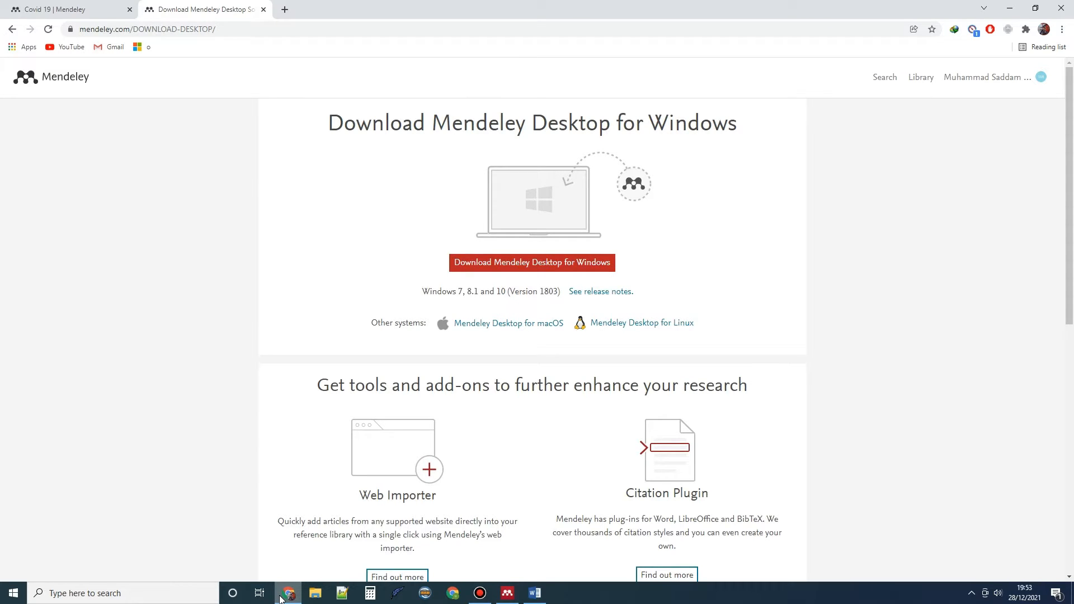
Try inserting a Mendeley citation into the blank Word document
left_click(526, 595)
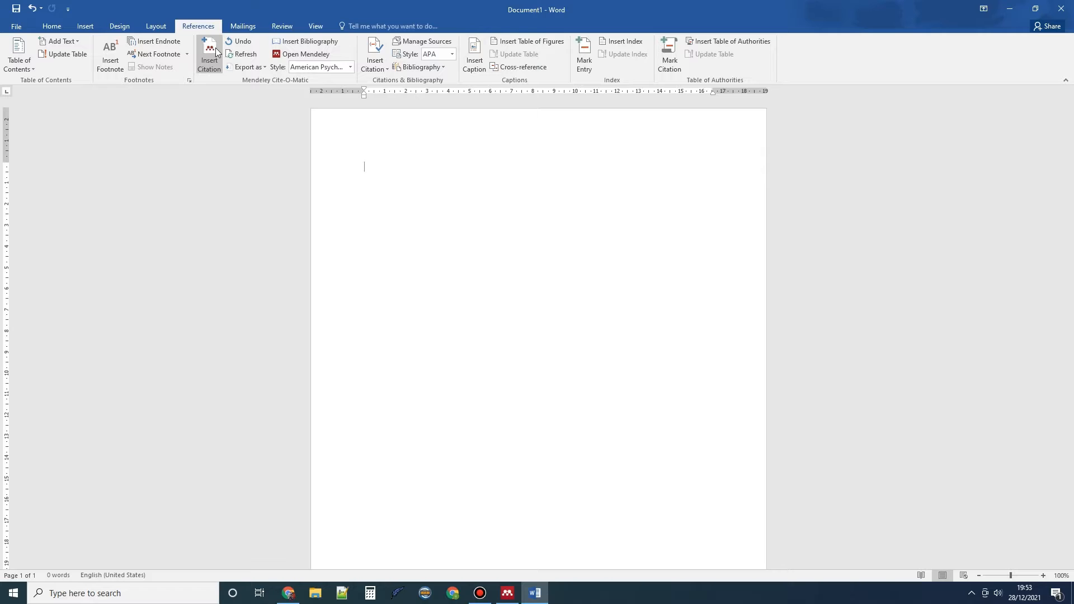
left_click(216, 63)
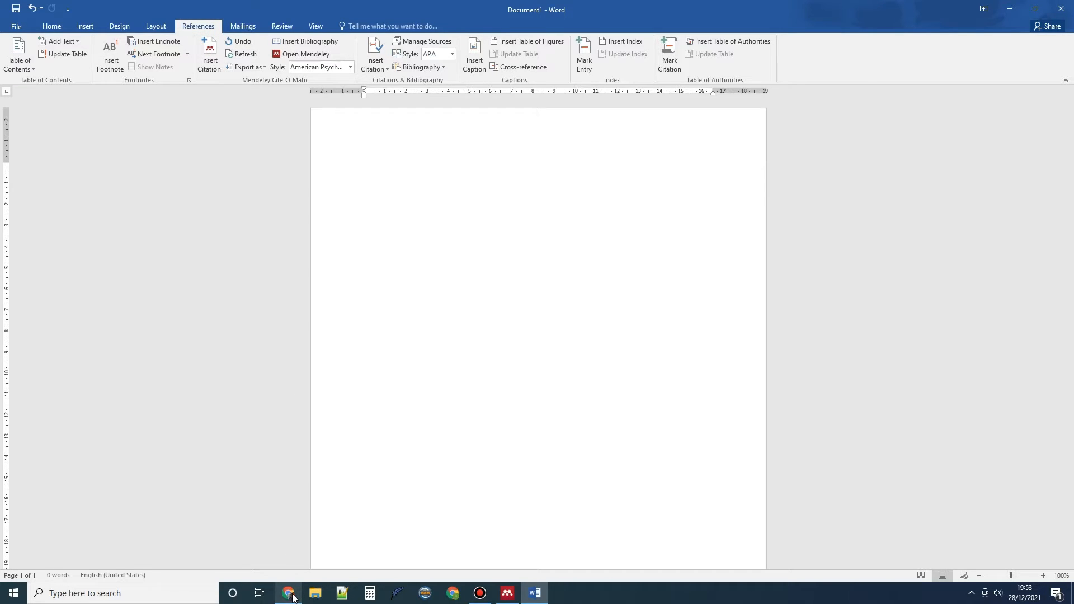
left_click(290, 593)
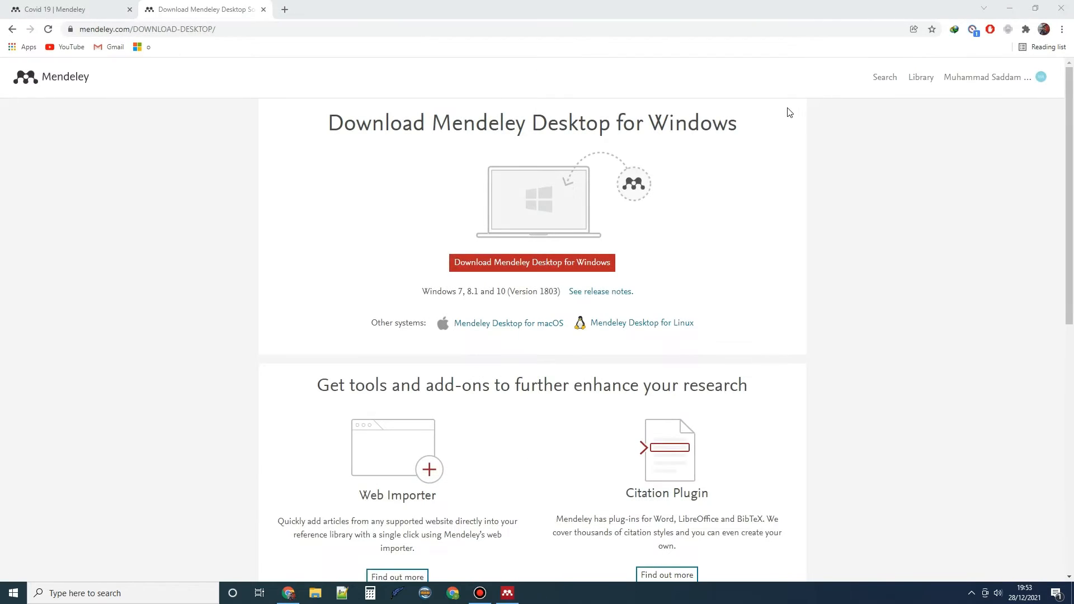
Go to the Mendeley website by entering 'mendeley' in Chrome's address bar
left_click(231, 29)
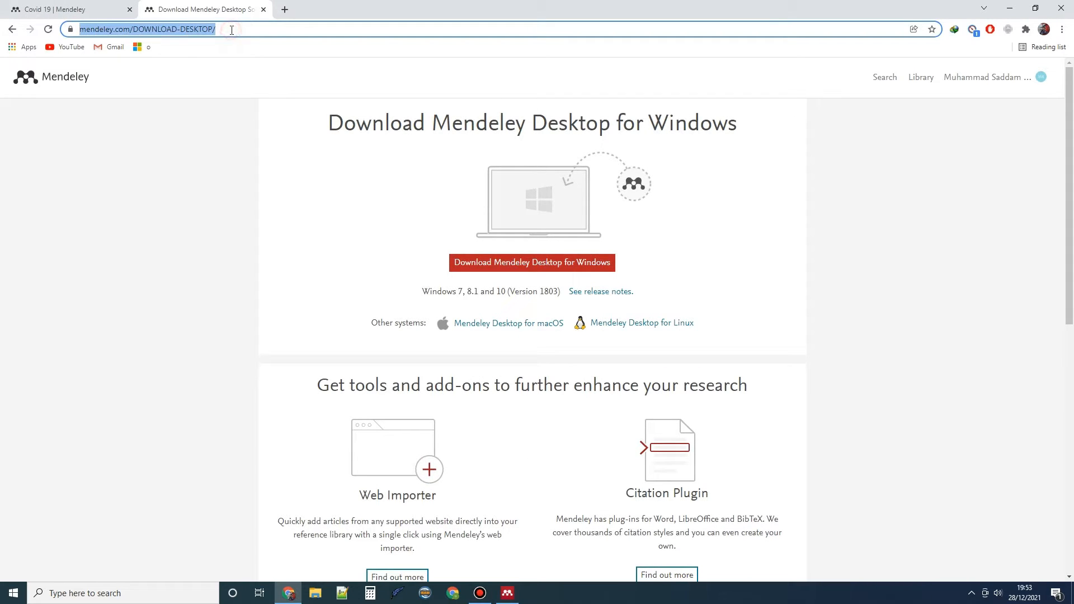
type("mendeley")
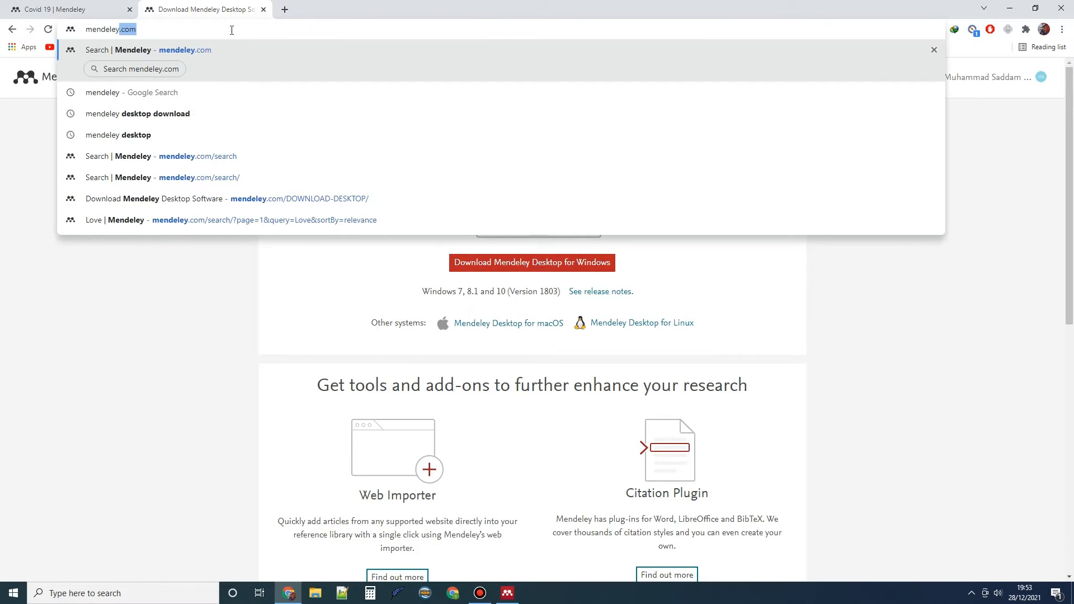
key("Return")
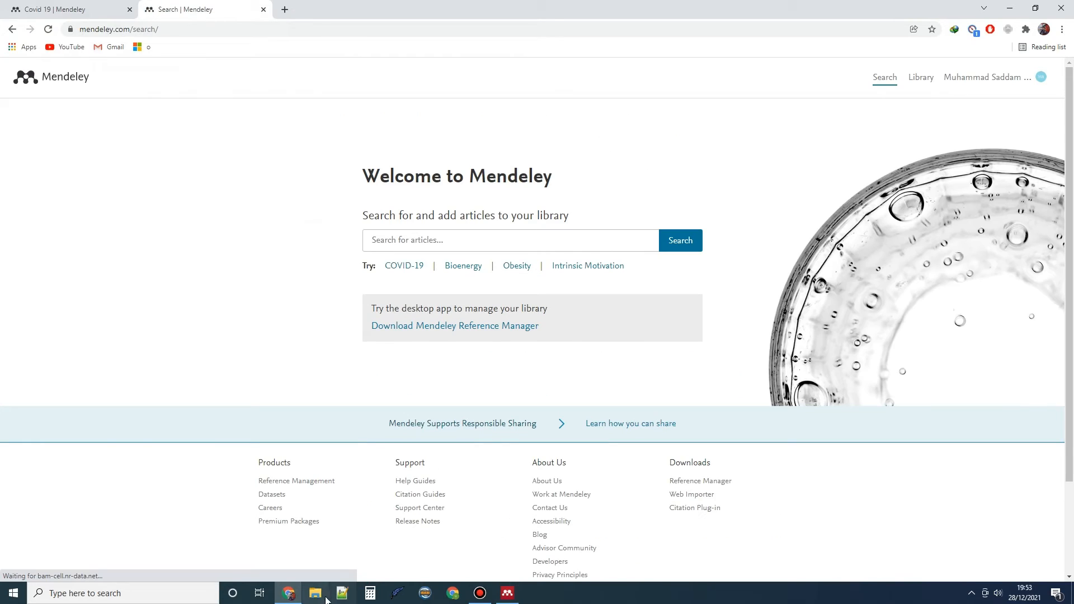
left_click(316, 596)
Open 'Searching For Live Meaning' from New folder (3) on drive D in a maximized Word window
left_click(62, 364)
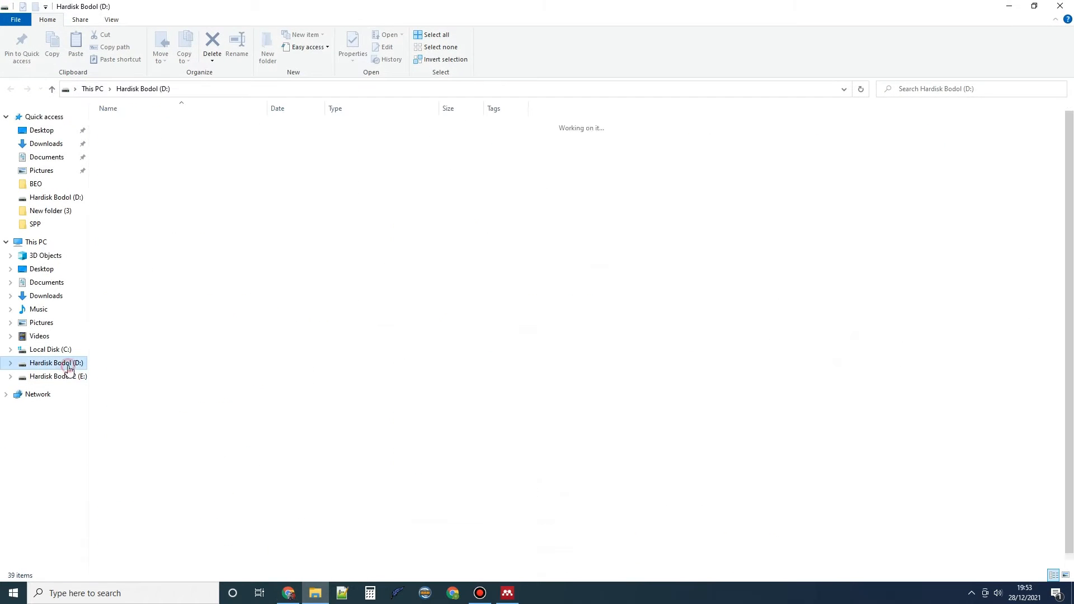
double_click(139, 231)
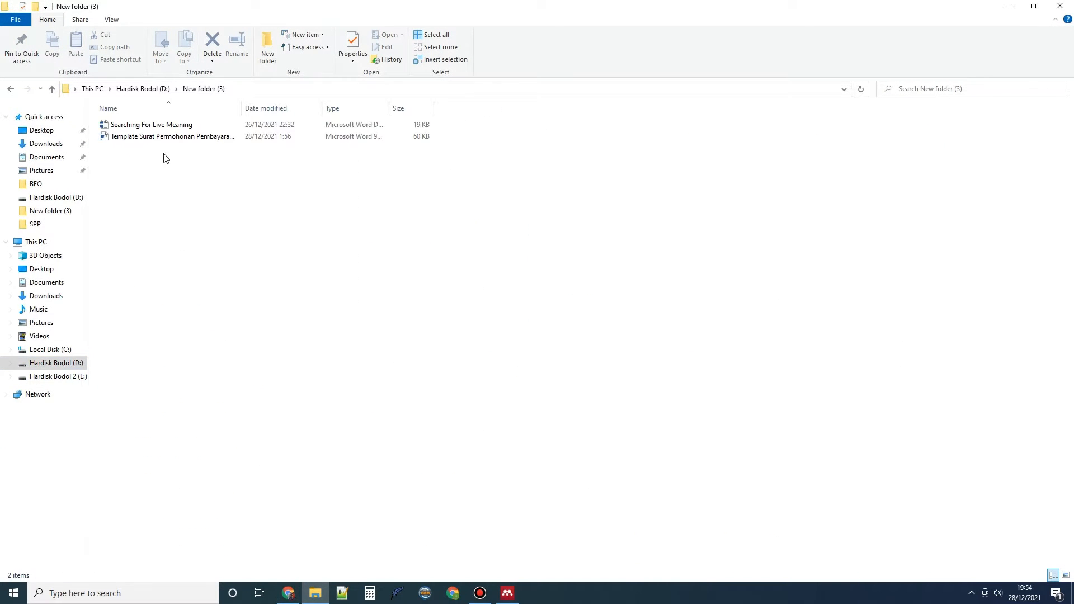
left_click(169, 128)
double_click(169, 128)
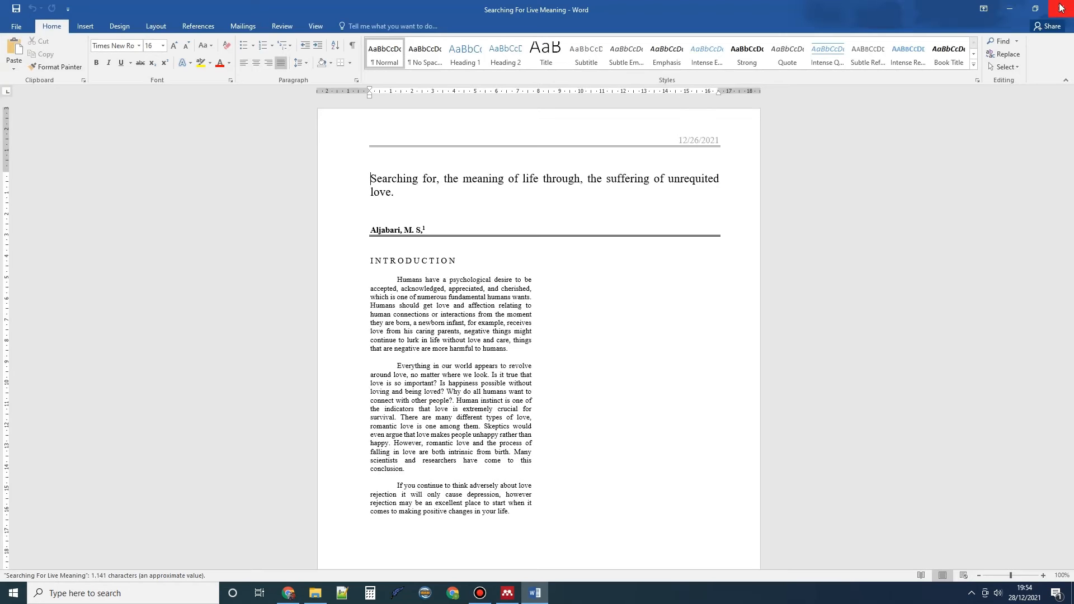
left_click(1035, 8)
left_click(1061, 9)
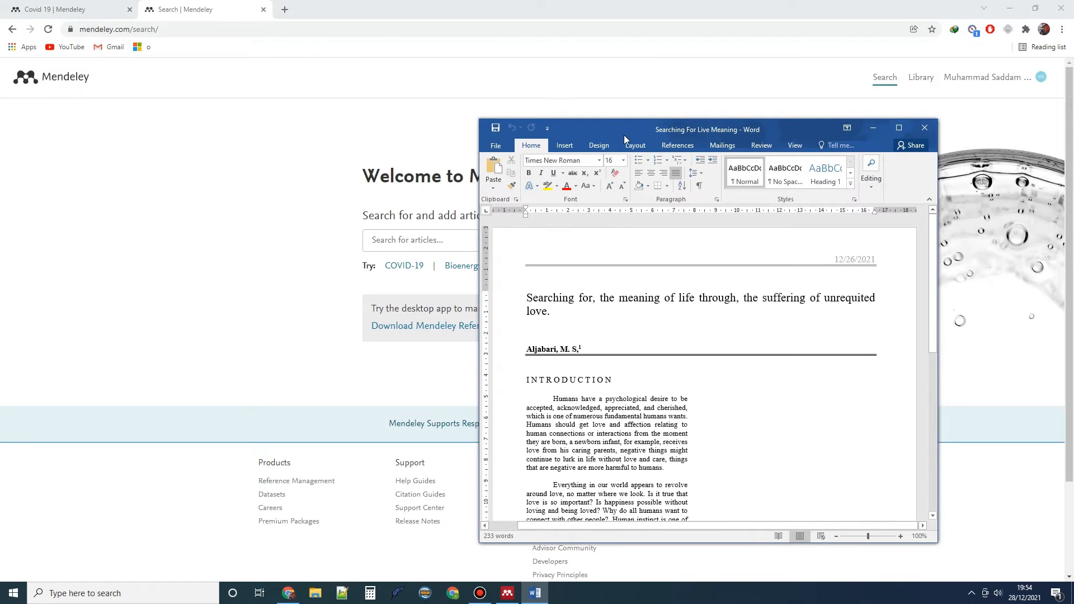
double_click(636, 126)
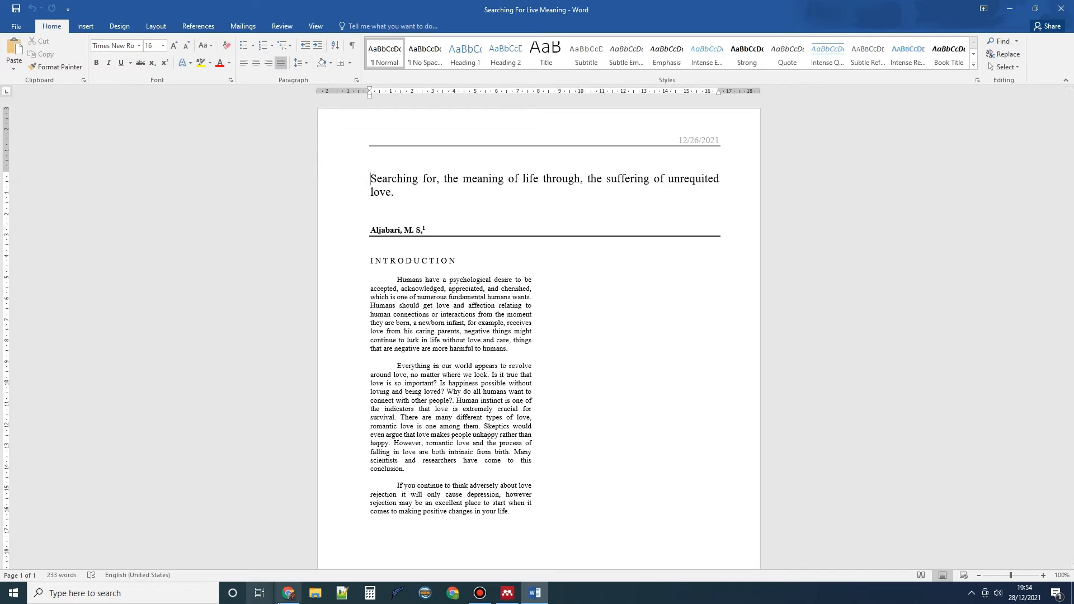
left_click(288, 593)
Search Mendeley Web's articles for 'love'
left_click(439, 241)
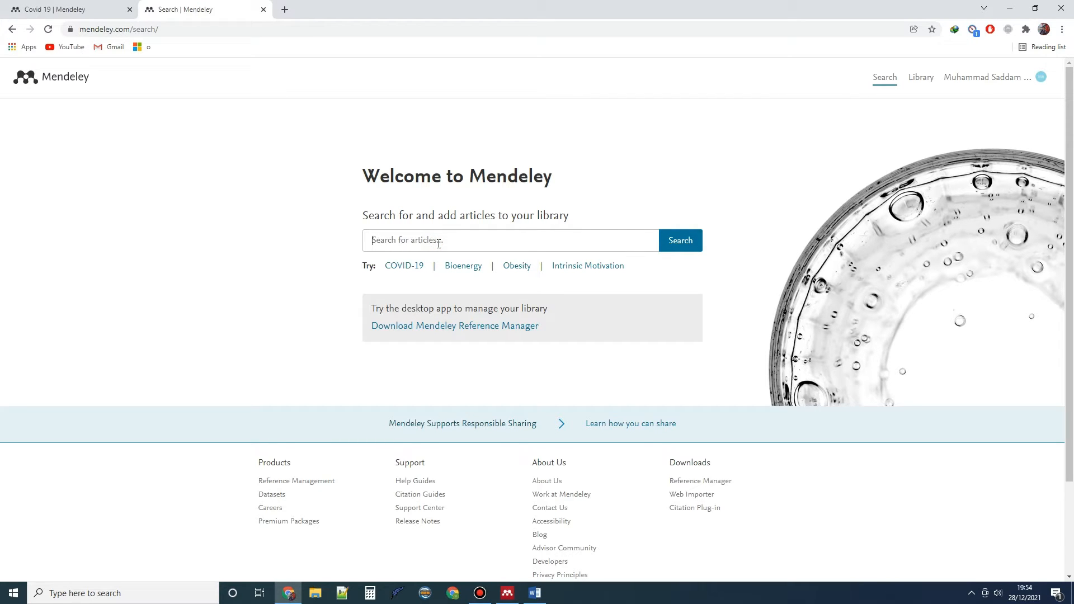
type("love")
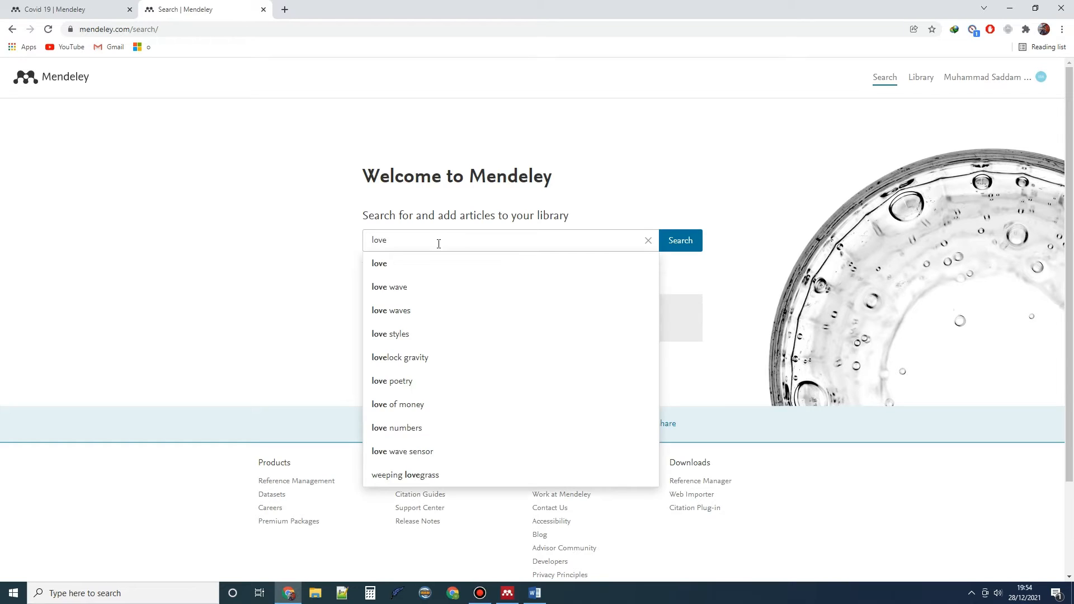
left_click(680, 241)
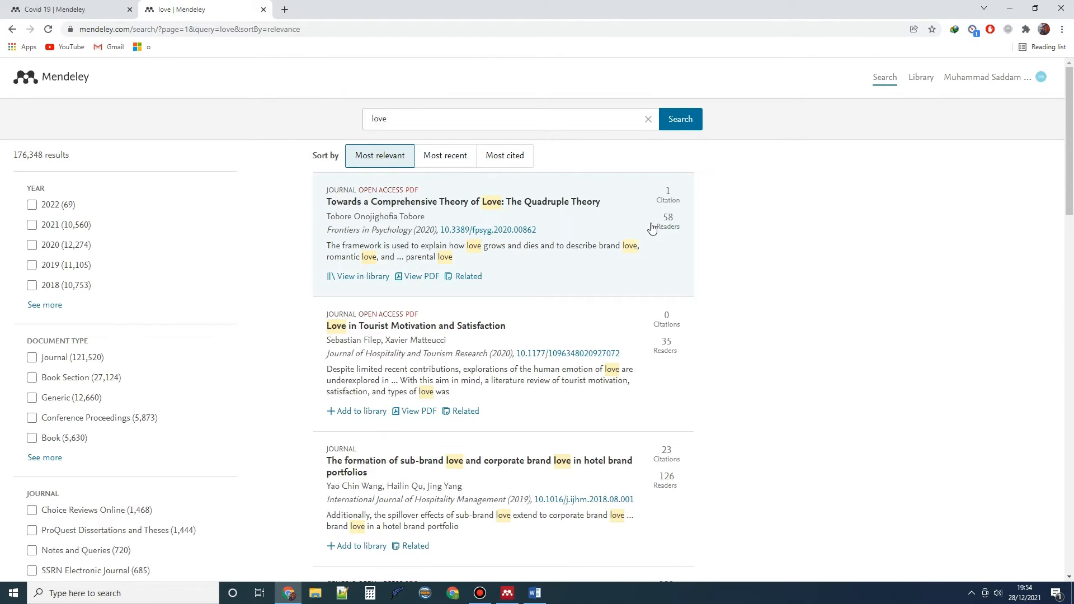
left_click_drag(1071, 136, 1071, 106)
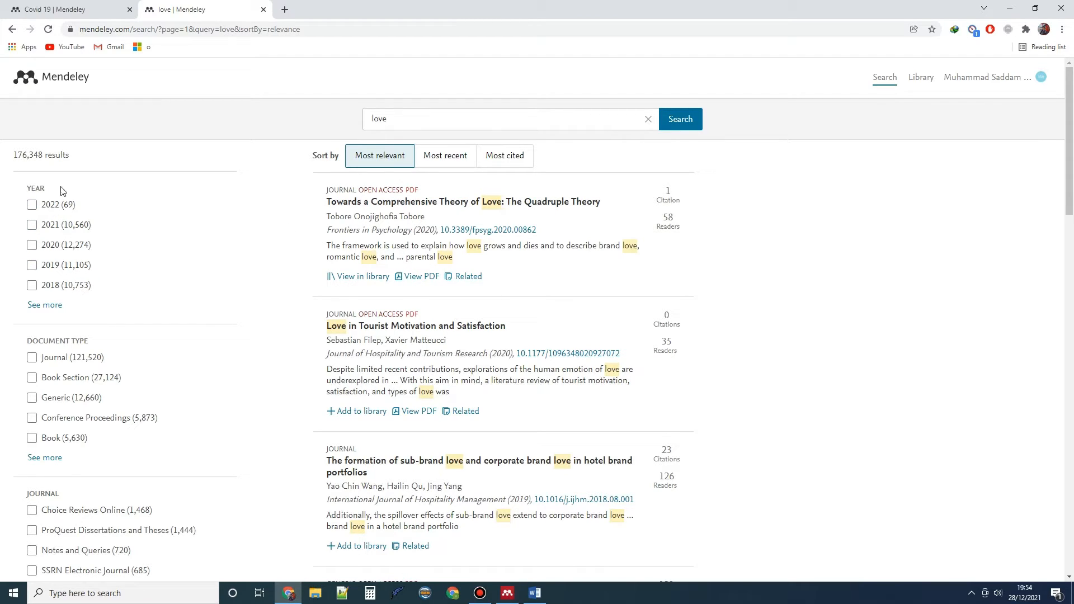
Limit the 'love' results to 2018 and browse down the result list
left_click(69, 292)
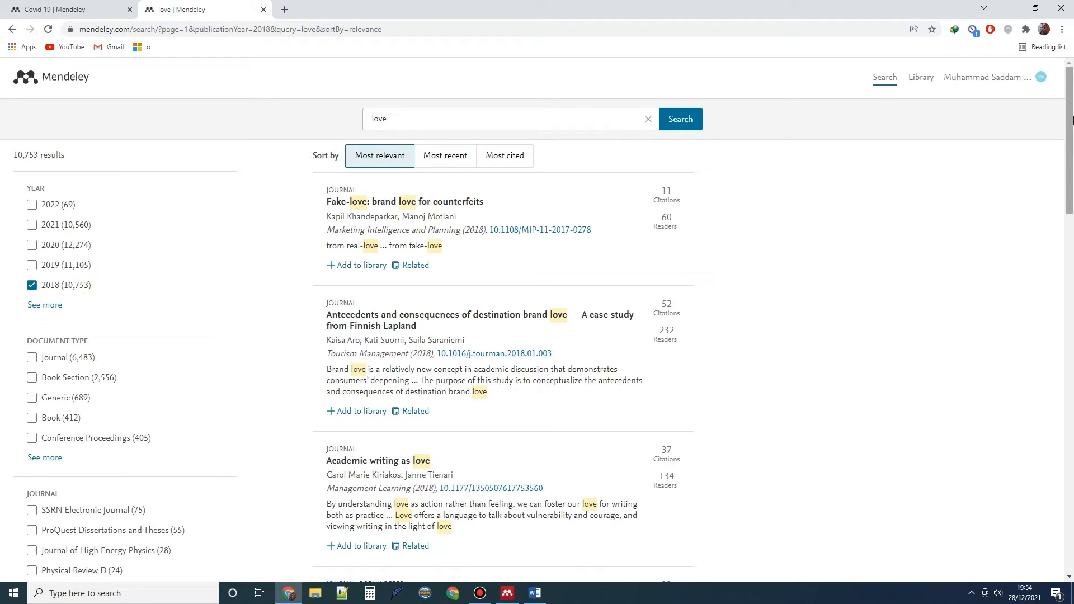
scroll(1071, 119, "down", 1)
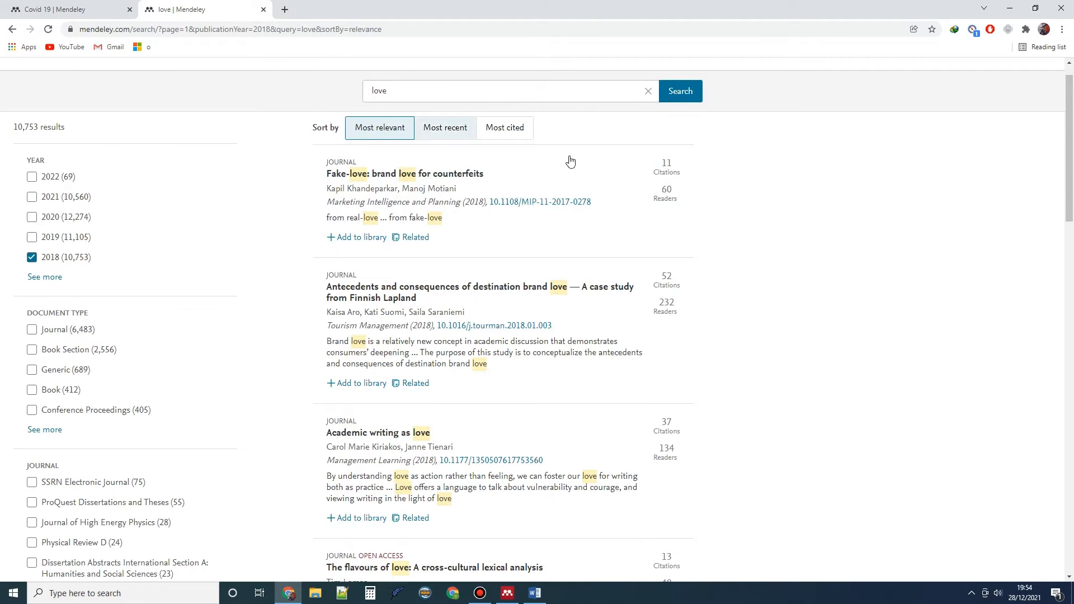
scroll(1071, 232, "down", 10)
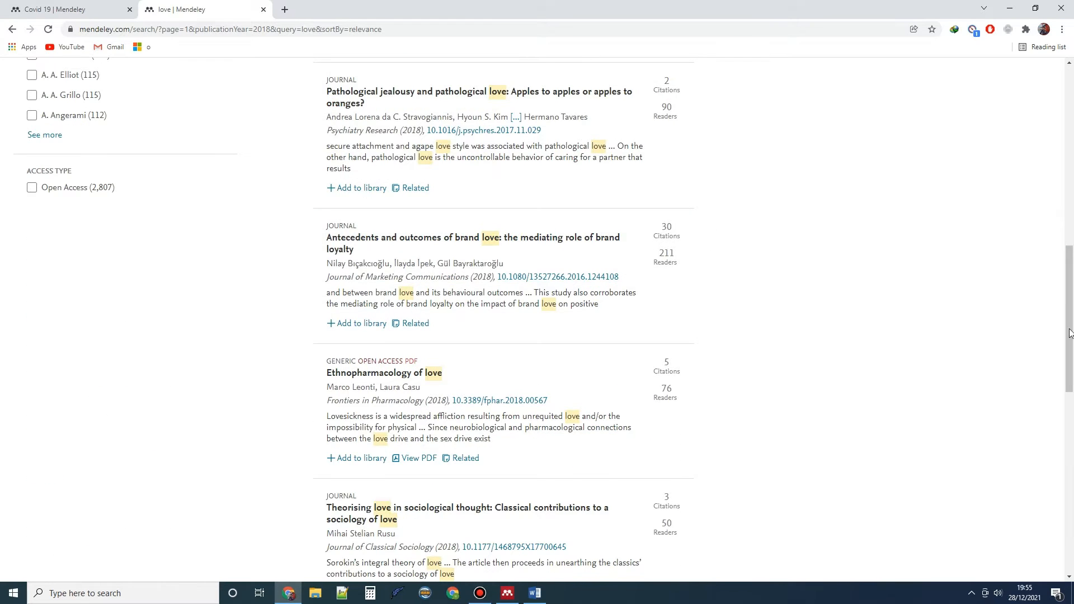
scroll(1072, 320, "down", 3)
left_click_drag(1072, 320, 1072, 150)
scroll(31, 235, "down", 3)
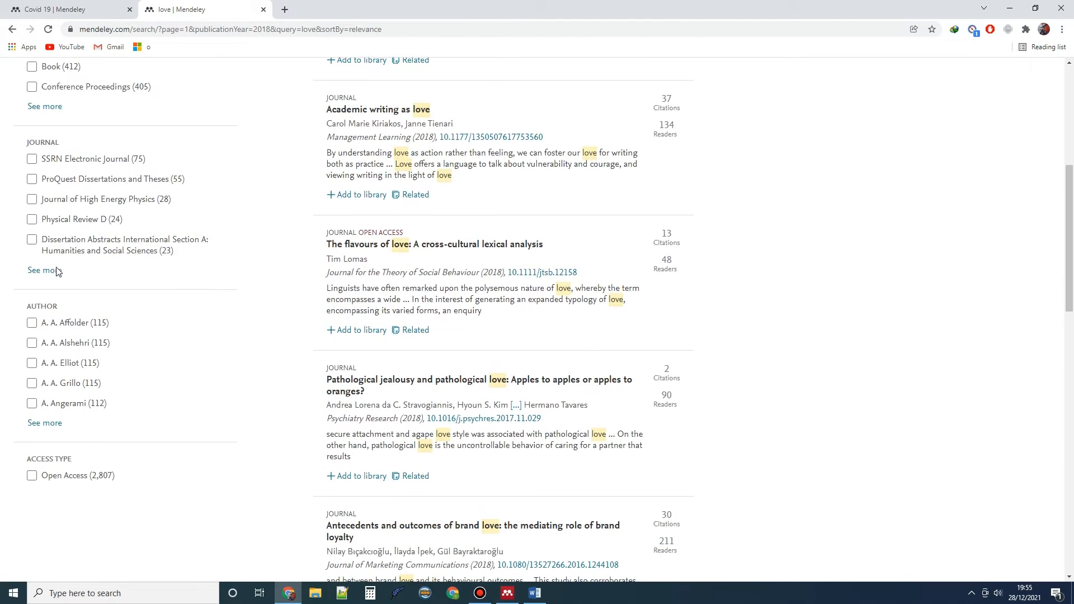
Restrict results to Open Access and add 'Ethnopharmacology of love' to the library
left_click(55, 480)
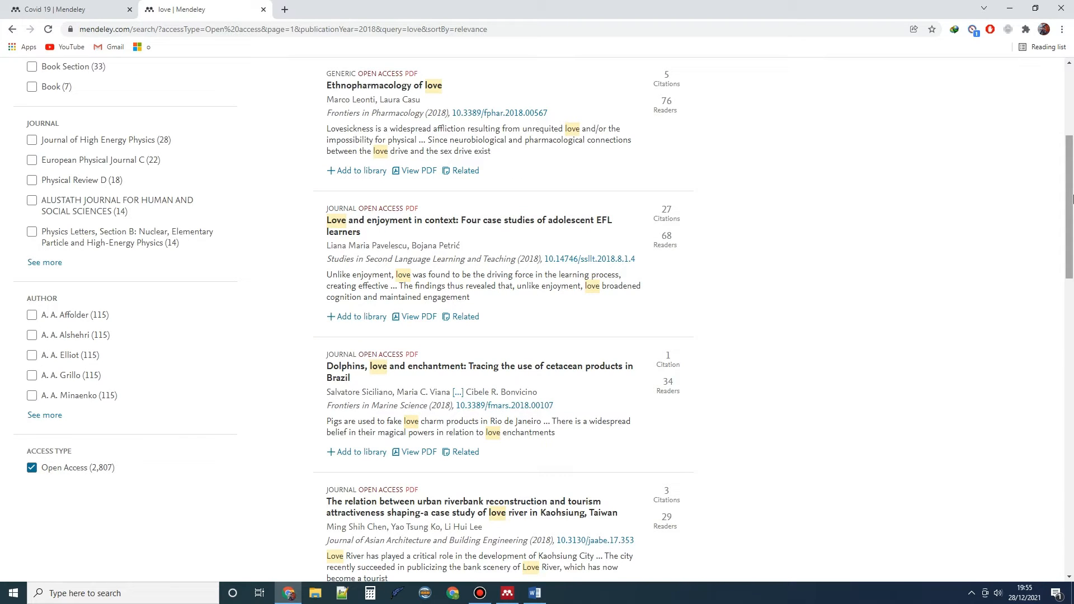
left_click_drag(1072, 196, 1072, 142)
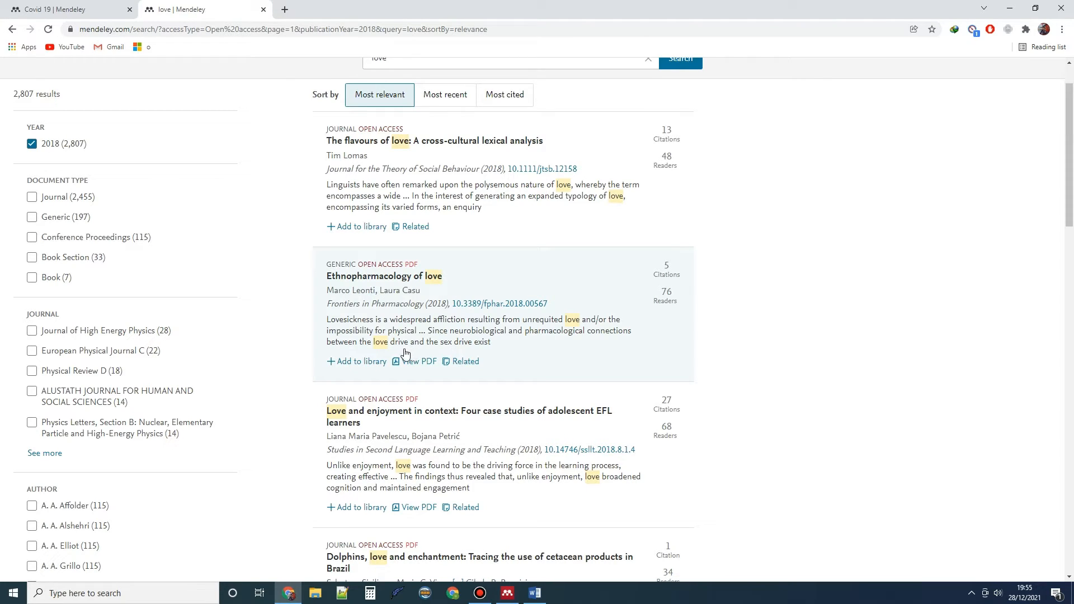
left_click(364, 362)
scroll(346, 369, "down", 2)
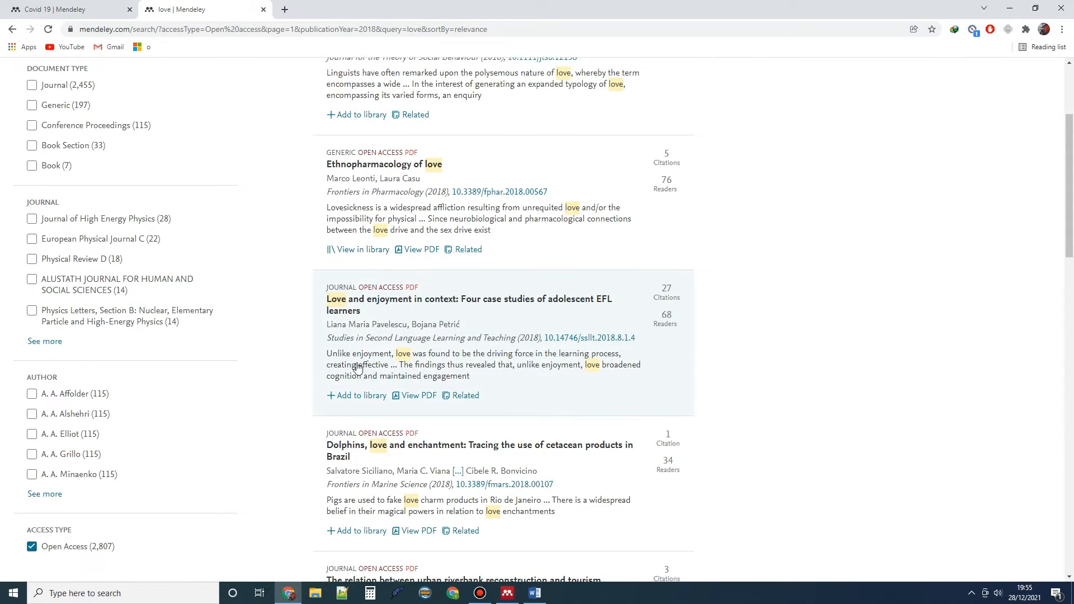
scroll(345, 379, "down", 1)
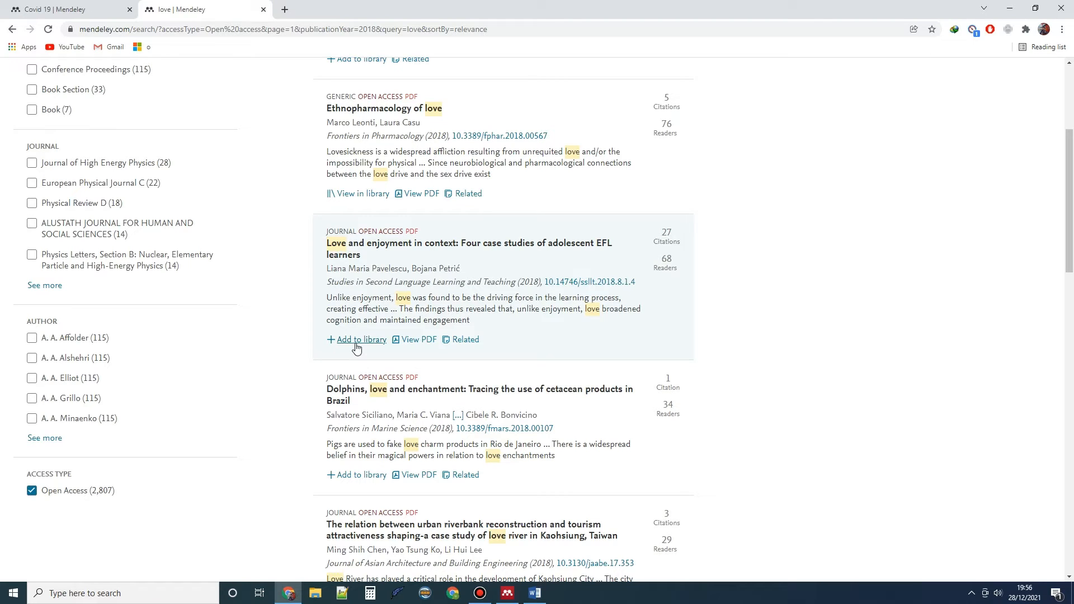
Add the Love and enjoyment, Dolphins, riverbank tourism and Love attitudes articles to the library
left_click(356, 345)
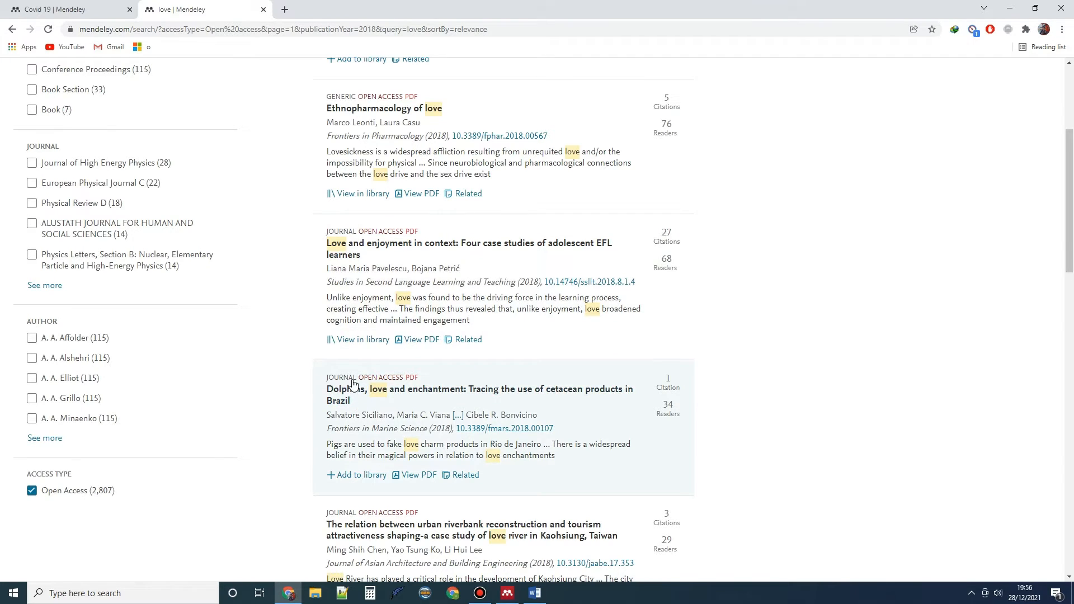
scroll(349, 397, "down", 1)
left_click(343, 419)
scroll(343, 419, "down", 2)
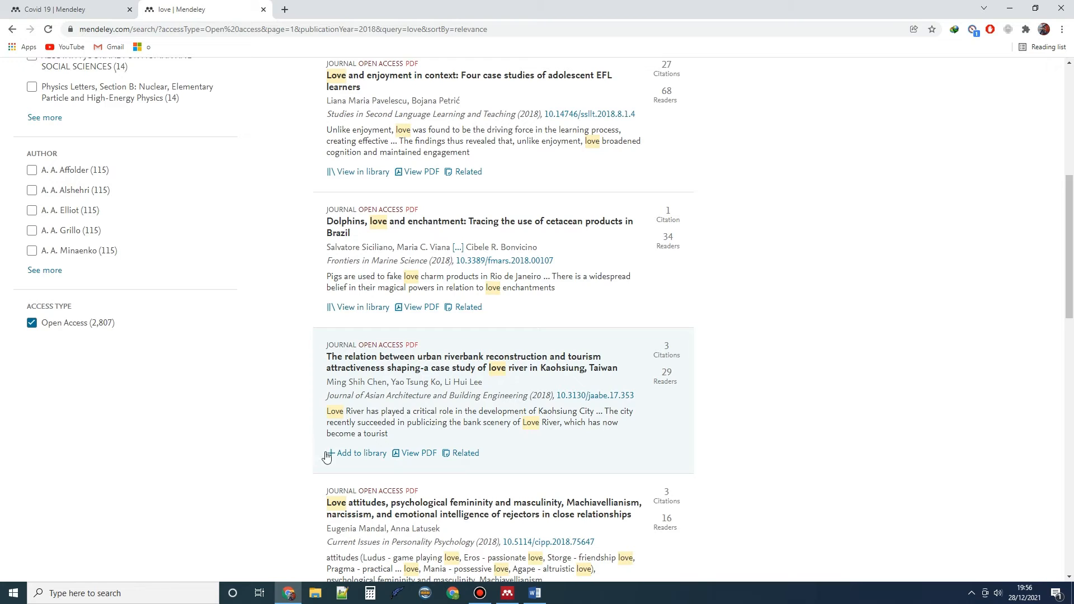
left_click(338, 453)
scroll(352, 475, "down", 2)
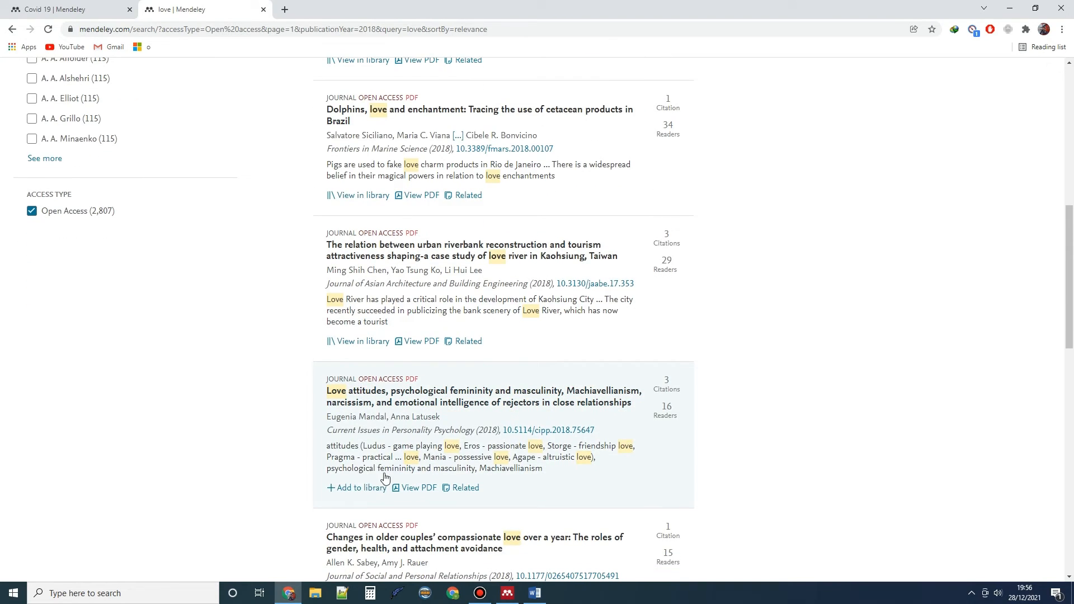
left_click(361, 488)
mouse_move(514, 598)
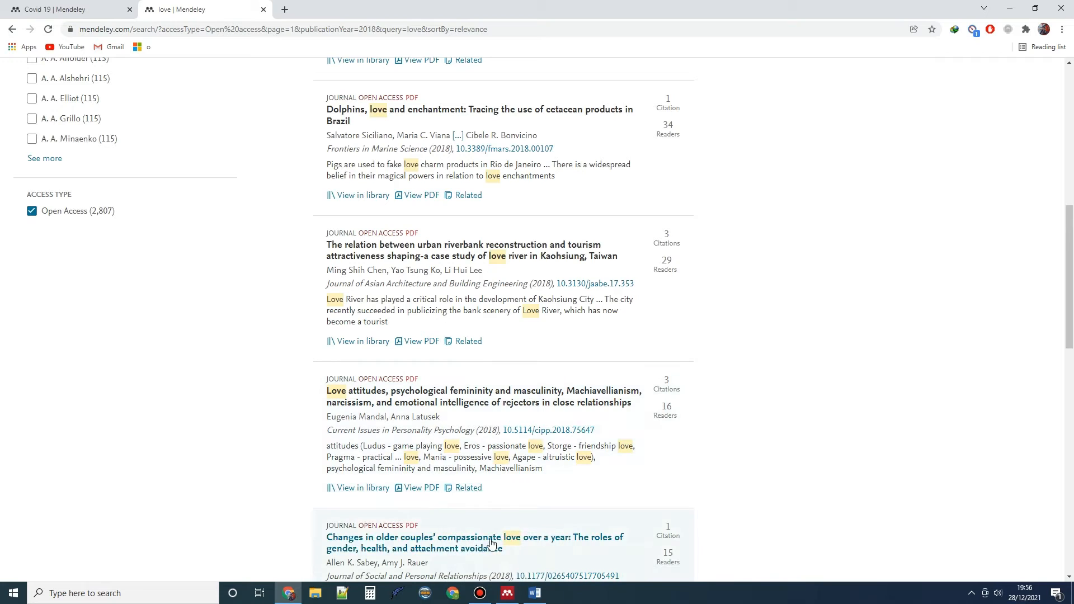
left_click(498, 532)
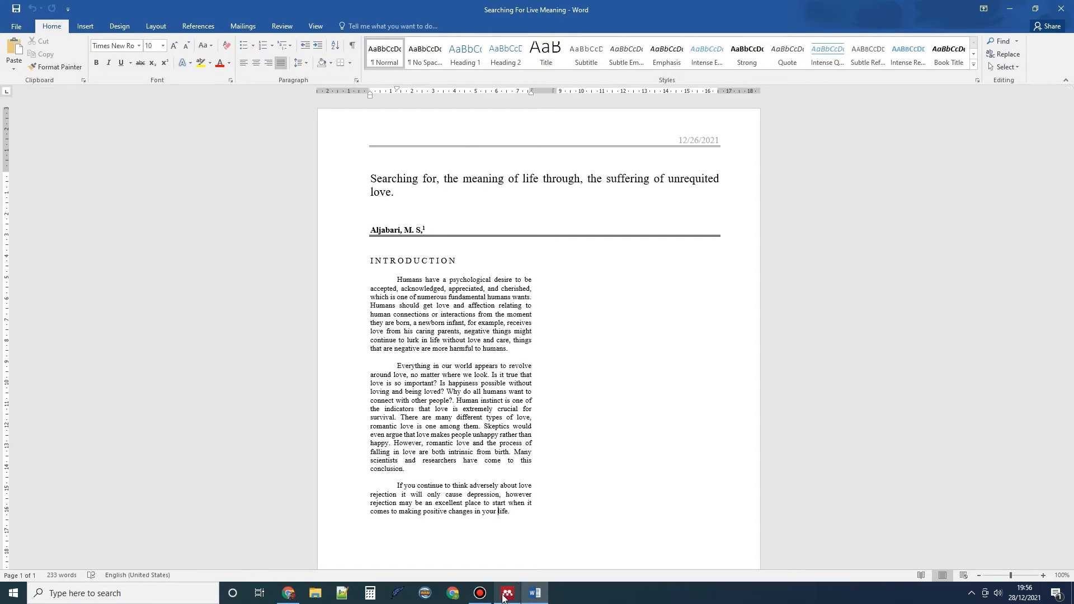
Check Mendeley Desktop's library, which still lists only the 2020 Quadruple Theory paper
left_click(504, 595)
left_click(370, 101)
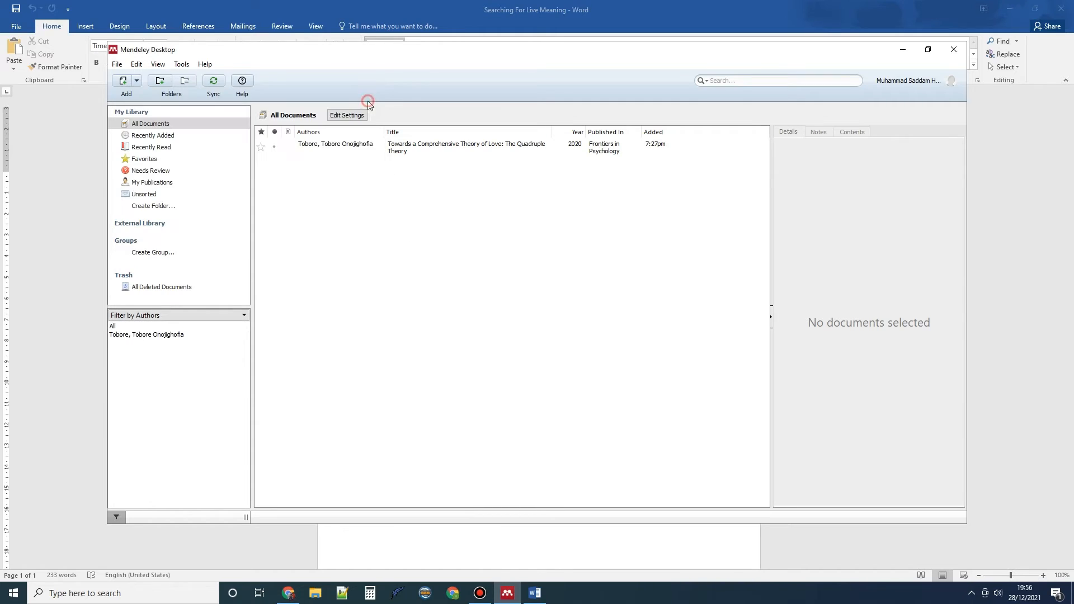
left_click(331, 146)
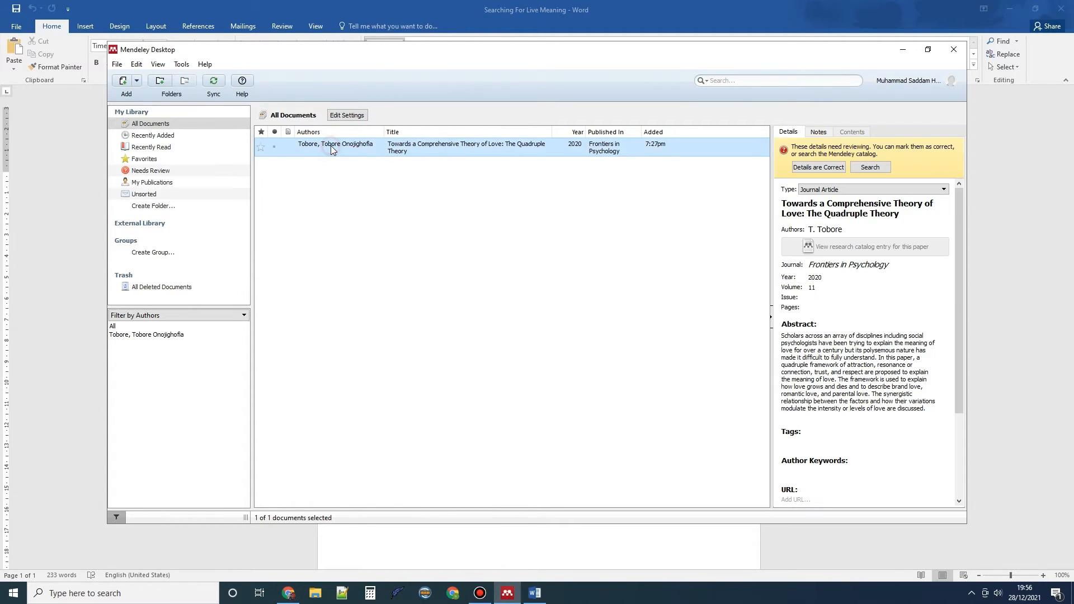
left_click(319, 190)
left_click(903, 49)
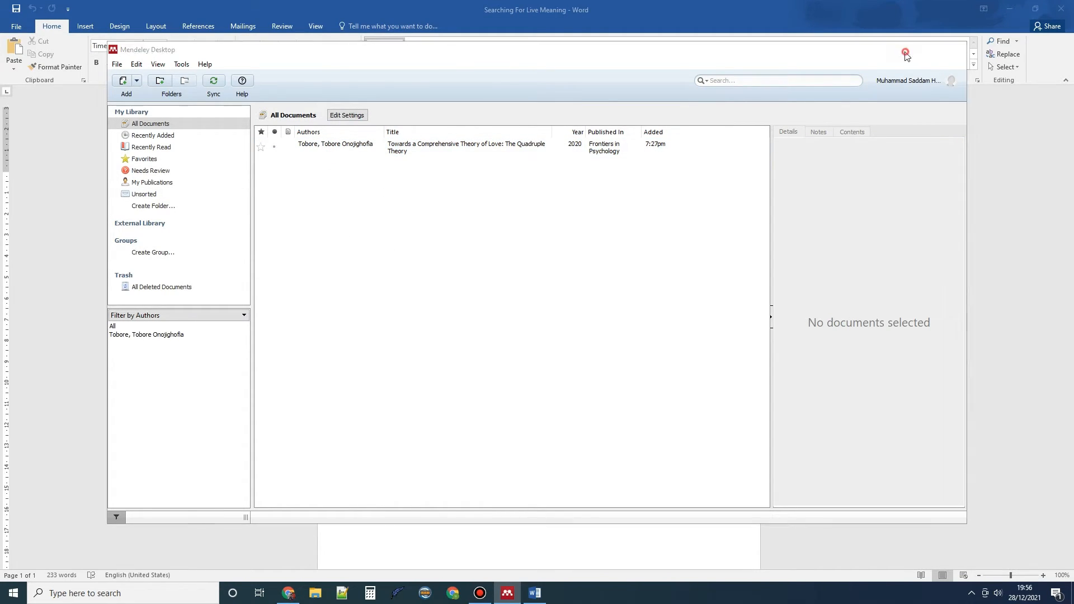
left_click(503, 597)
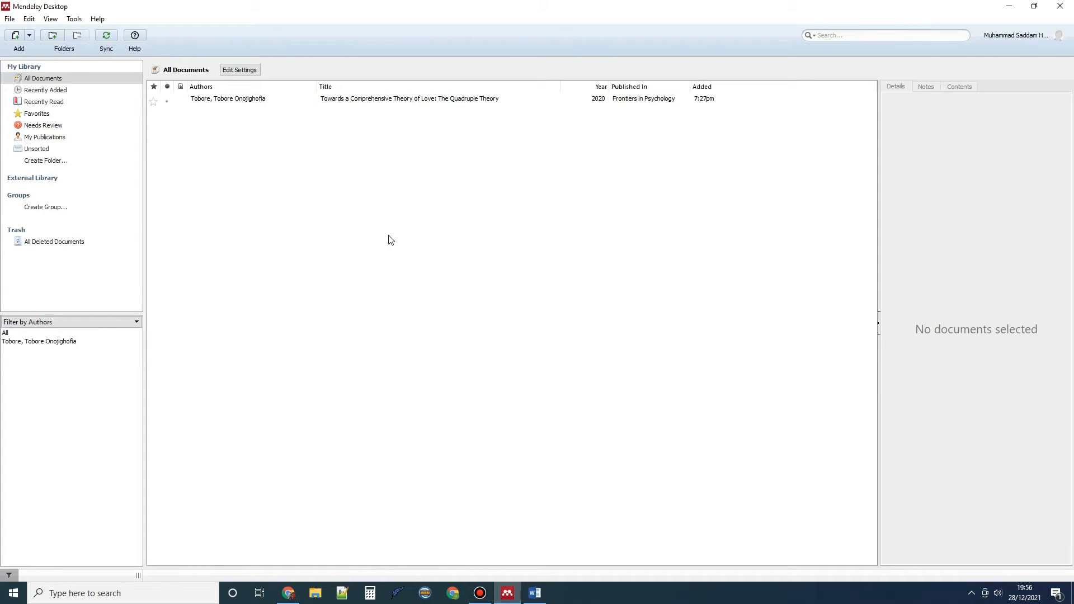
left_click(287, 593)
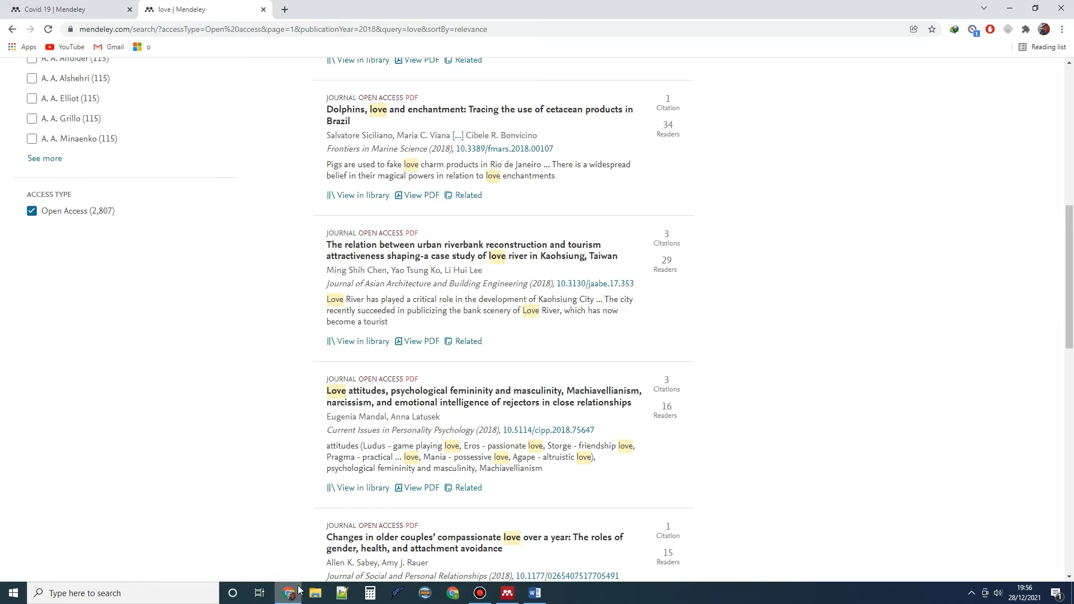
Open the mendeley.com Library to confirm the five new 2018 articles are there
left_click_drag(1072, 274, 1073, 133)
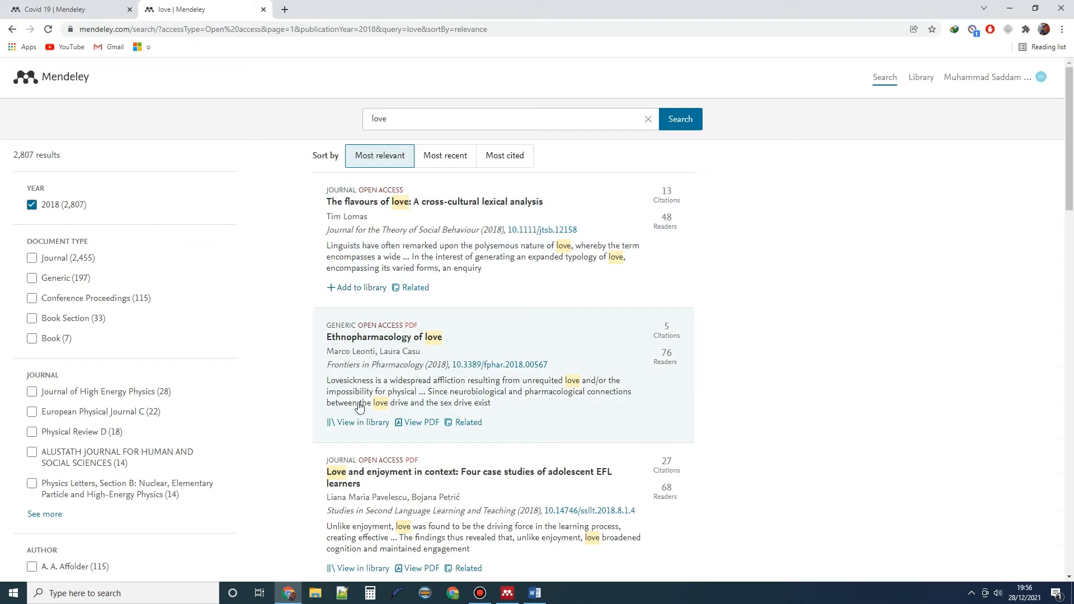
scroll(350, 492, "down", 2)
scroll(707, 348, "up", 2)
left_click(930, 78)
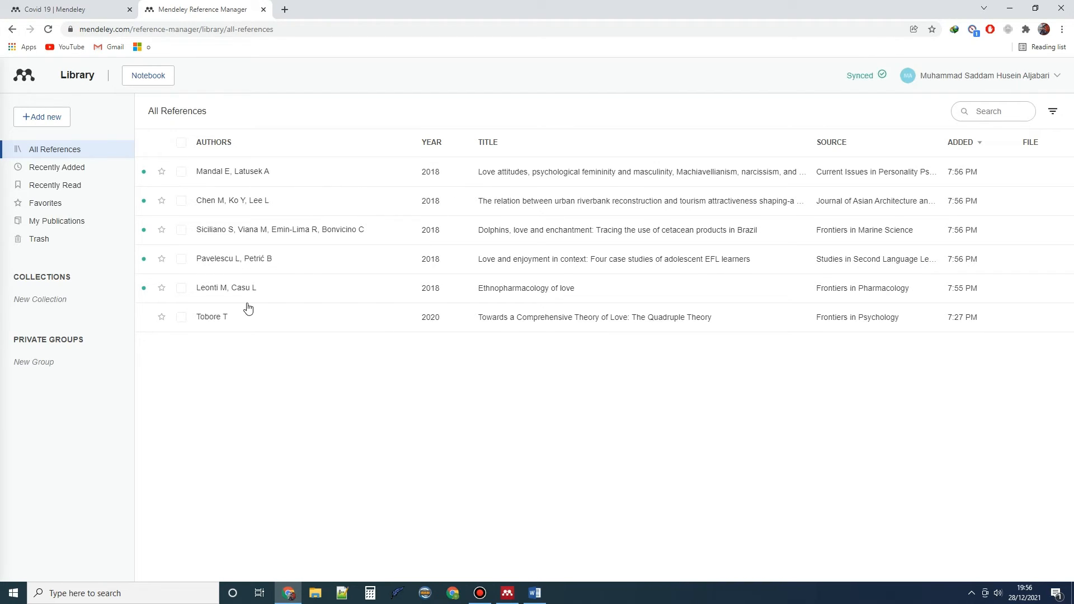
left_click(507, 593)
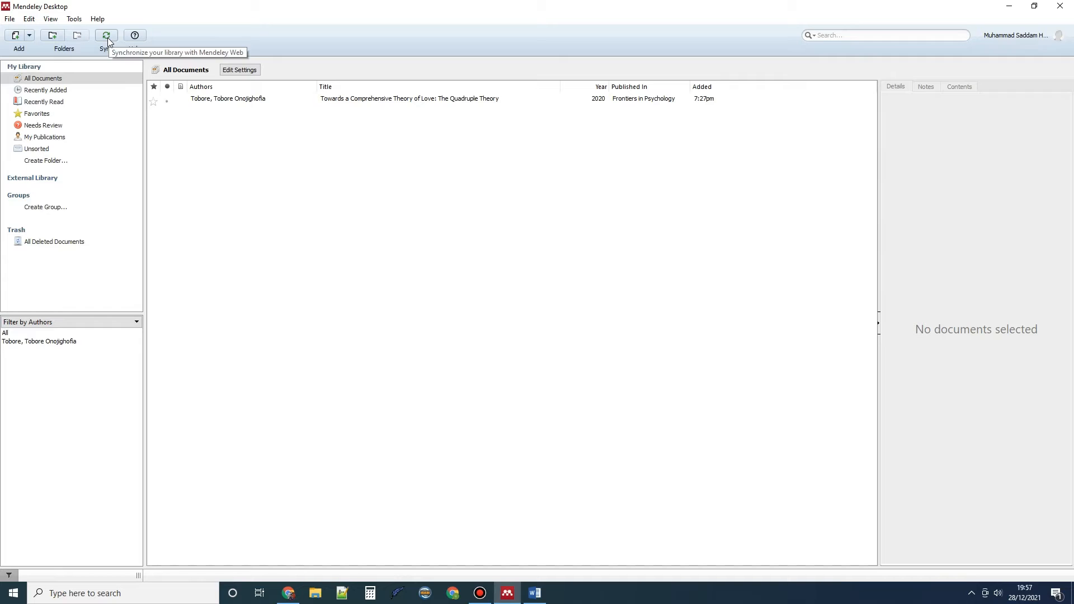
Sync Mendeley Desktop to six documents and check the riverbank and Love attitudes papers' details
left_click(106, 37)
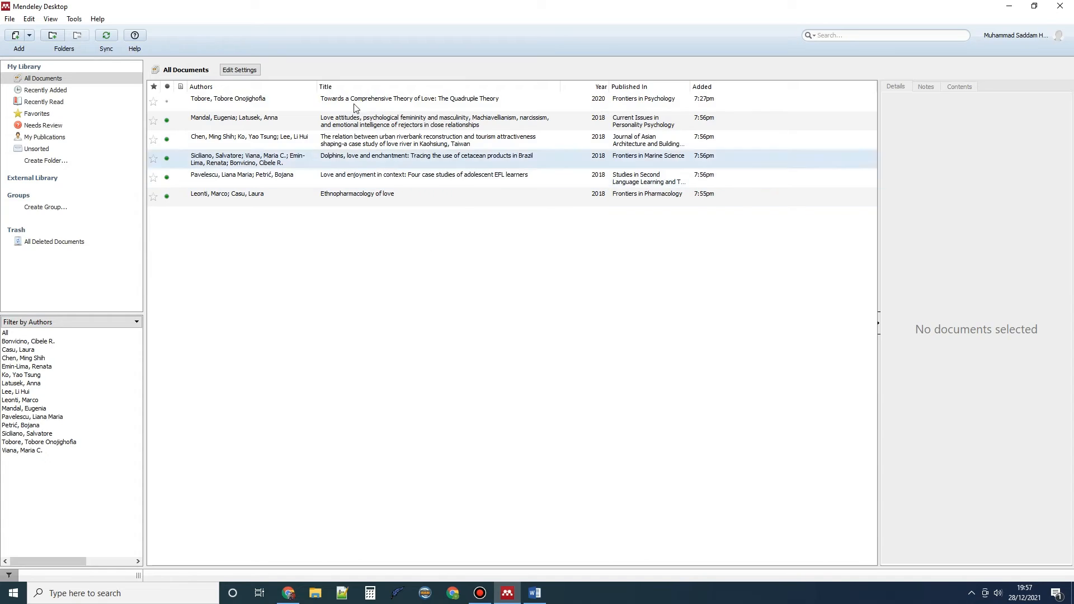
left_click_drag(369, 6, 739, 204)
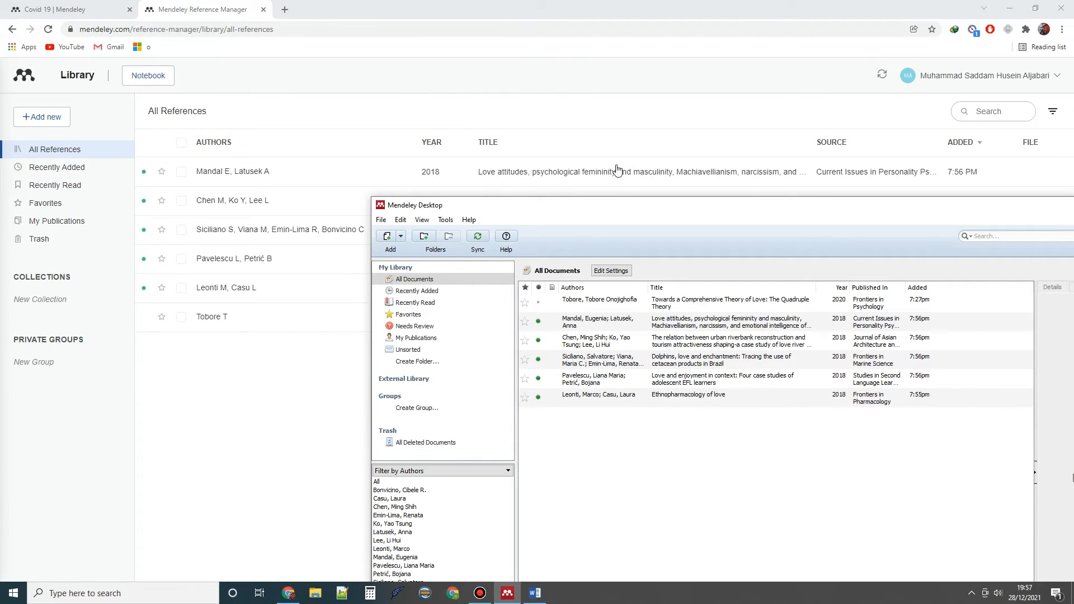
left_click_drag(606, 208, 471, 58)
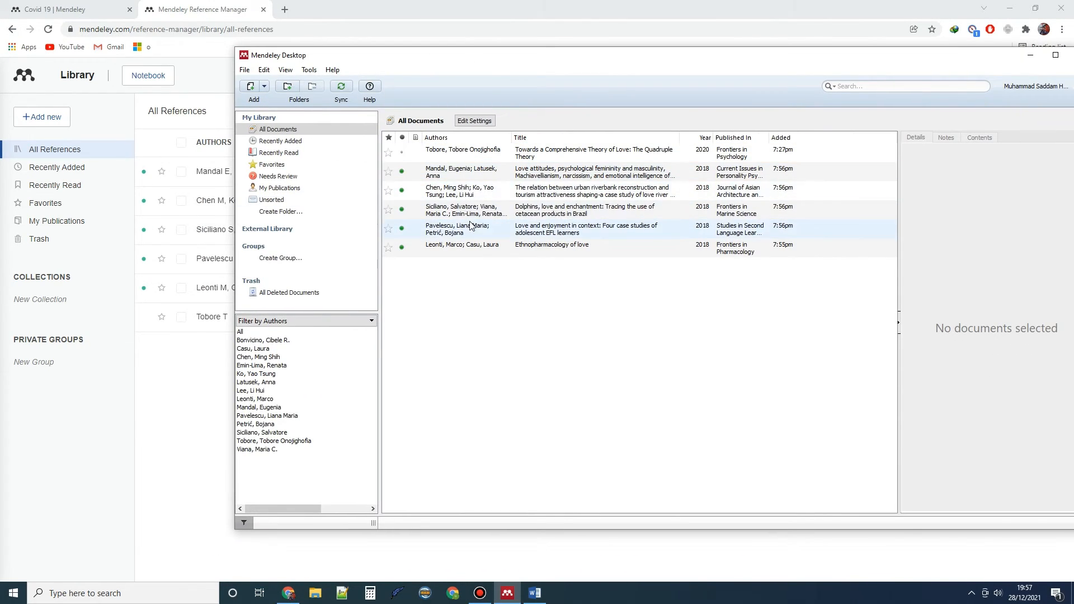
left_click(469, 192)
left_click(480, 168)
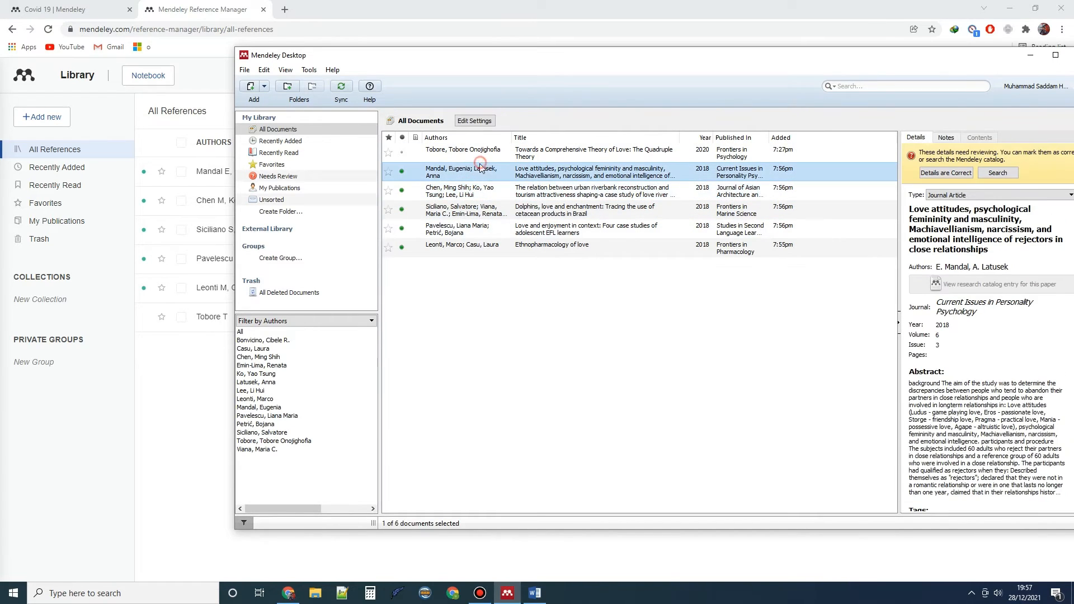
left_click(466, 194)
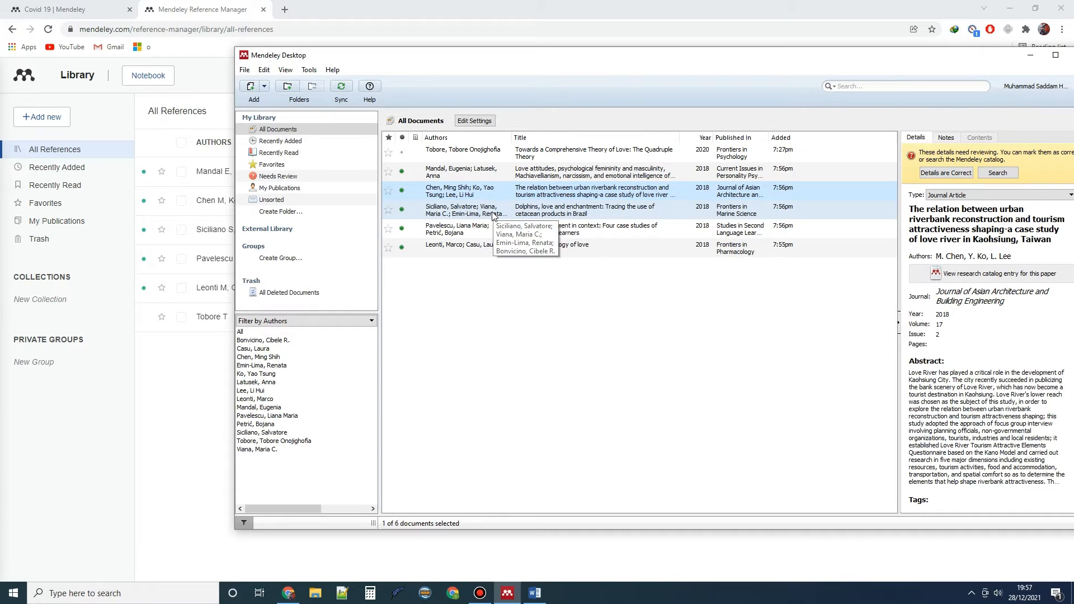
left_click(534, 593)
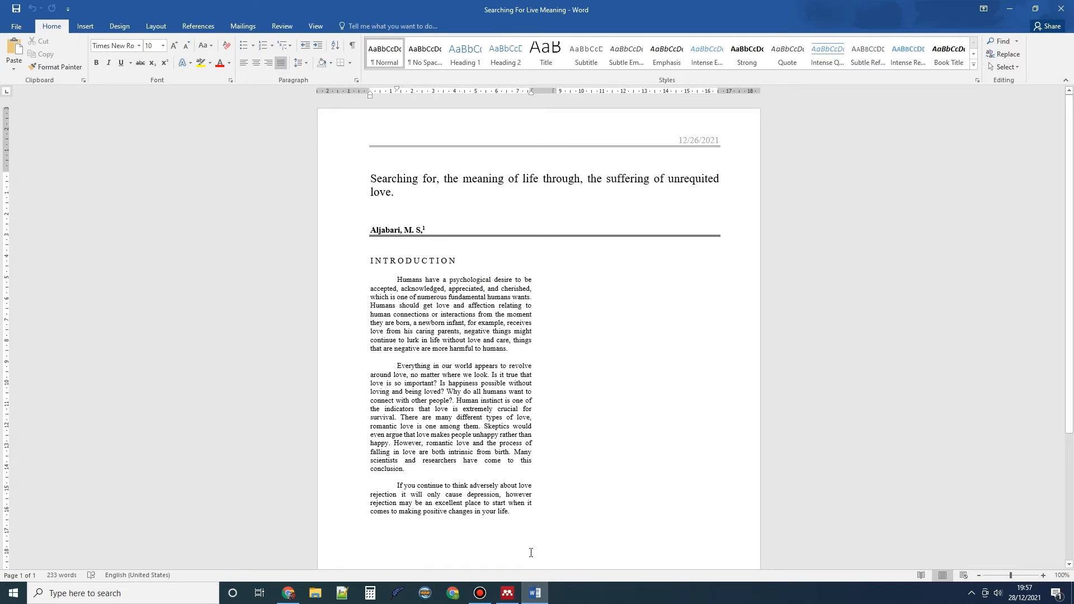
Add an empty line after the essay's final paragraph and show Word's References tab
left_click(527, 519)
scroll(528, 519, "down", 1)
scroll(529, 420, "up", 2, "ctrl")
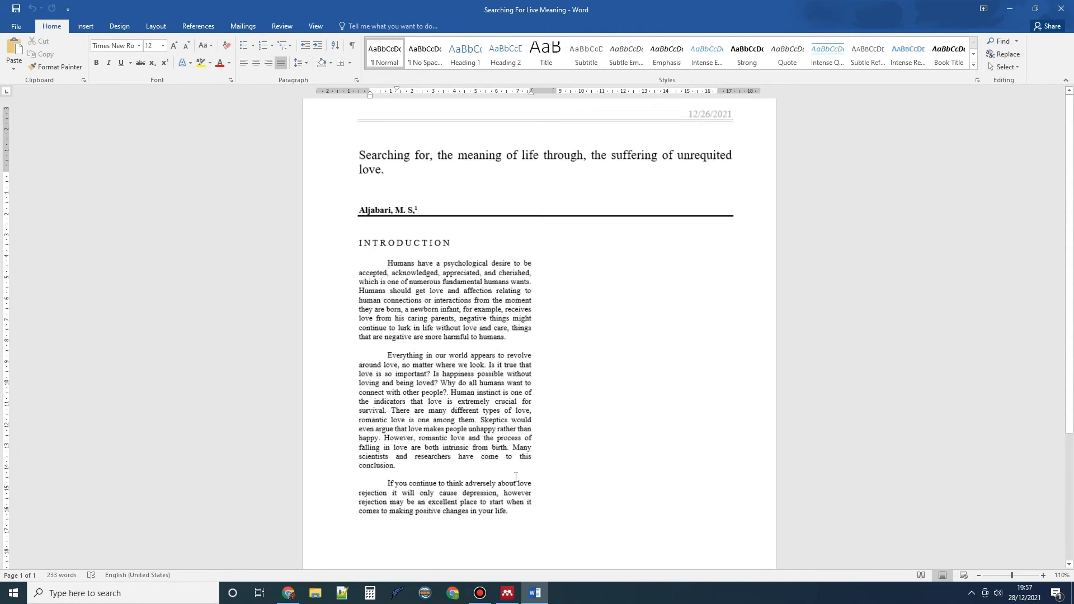
scroll(520, 484, "down", 1)
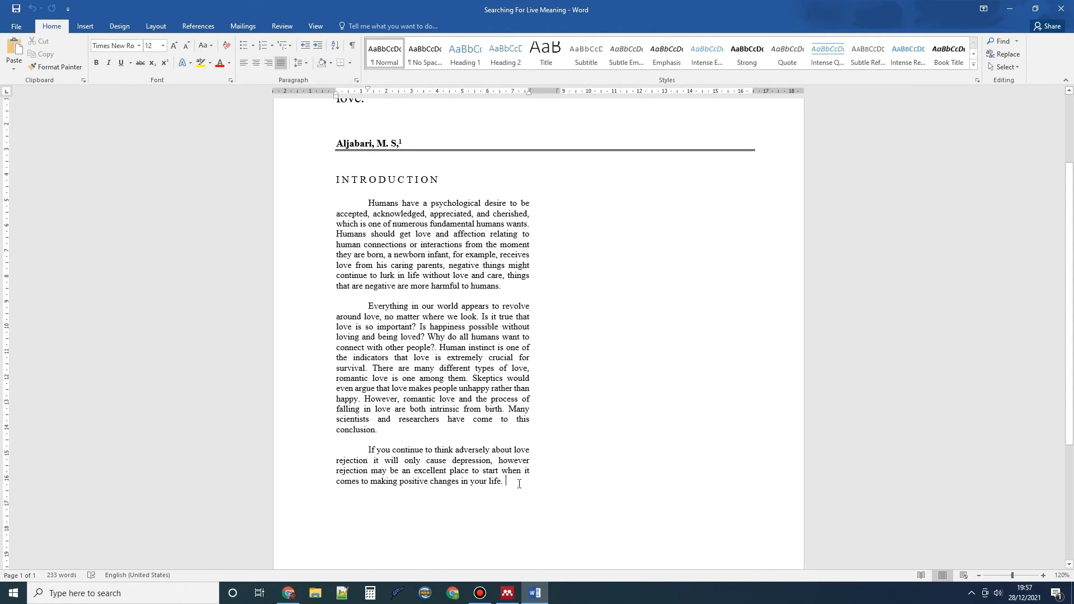
key("Return")
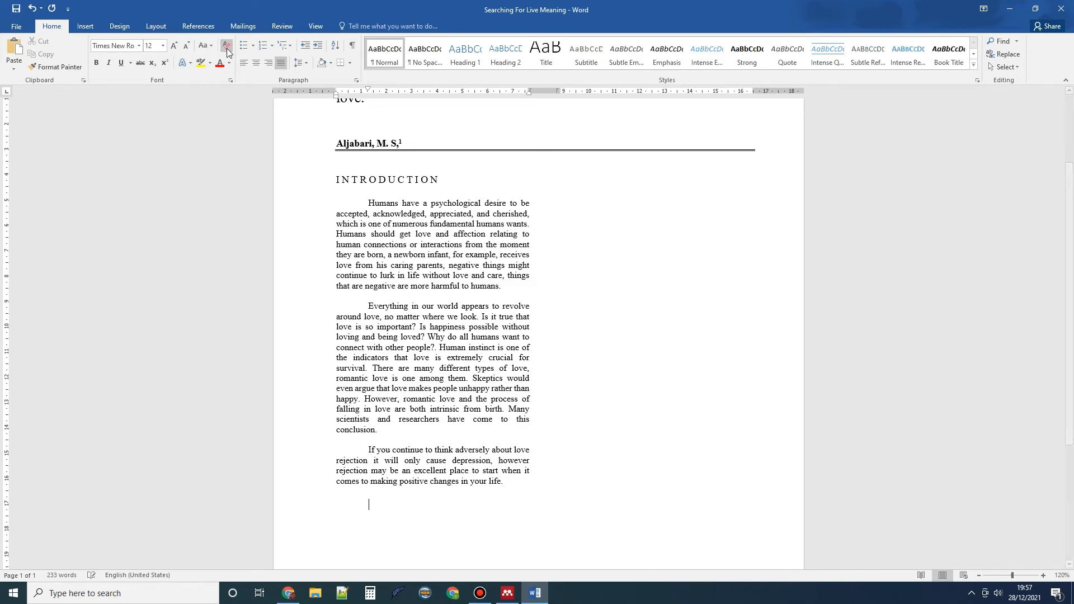
left_click(200, 28)
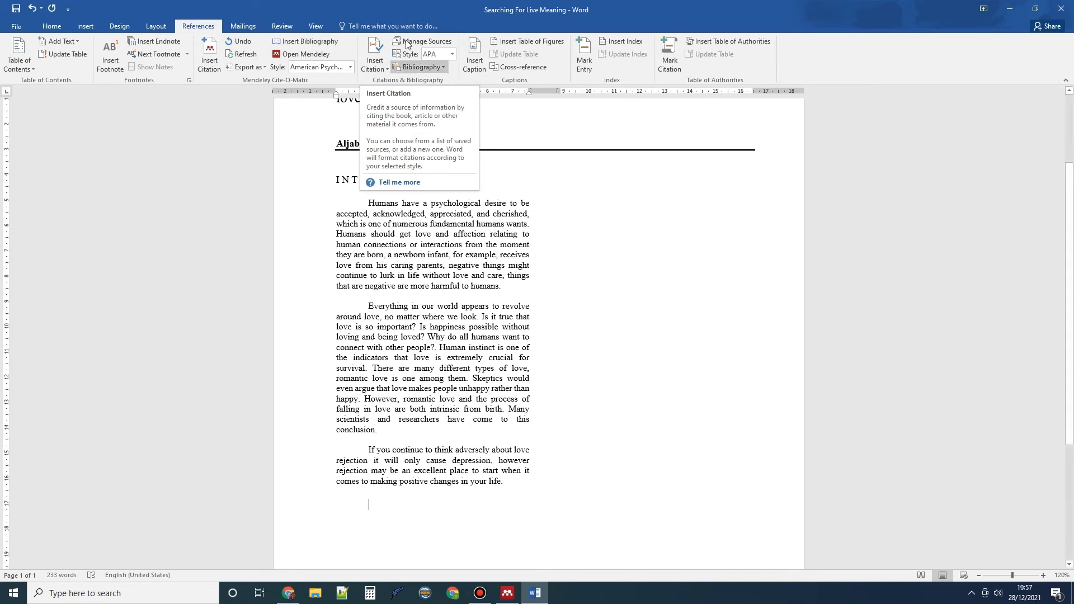
Start a Mendeley citation, try then clear a 'Love' search, and jump to the Mendeley library
left_click(211, 53)
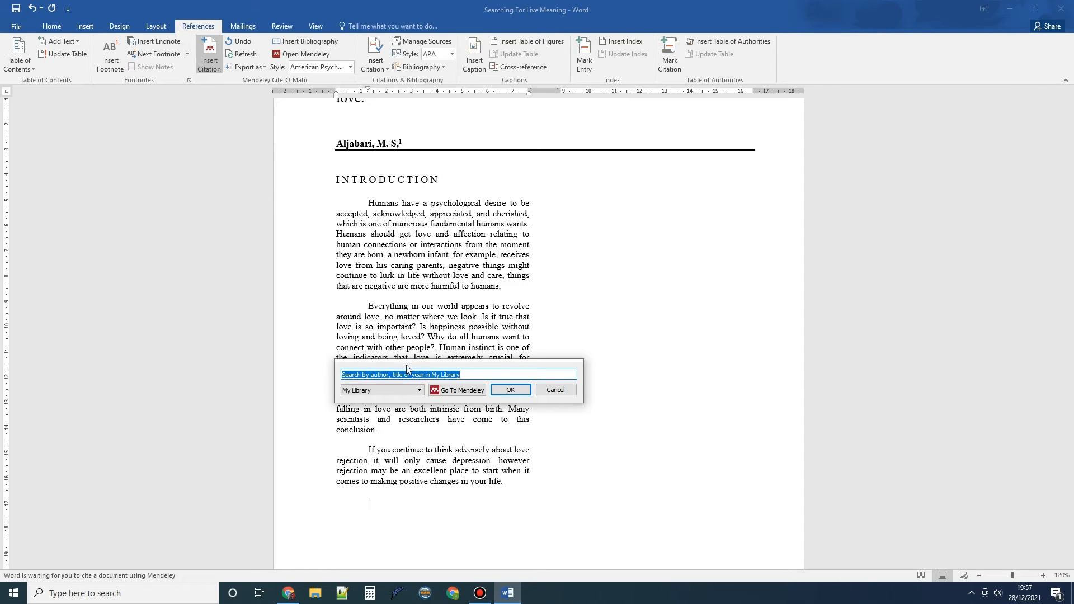
left_click_drag(406, 365, 400, 261)
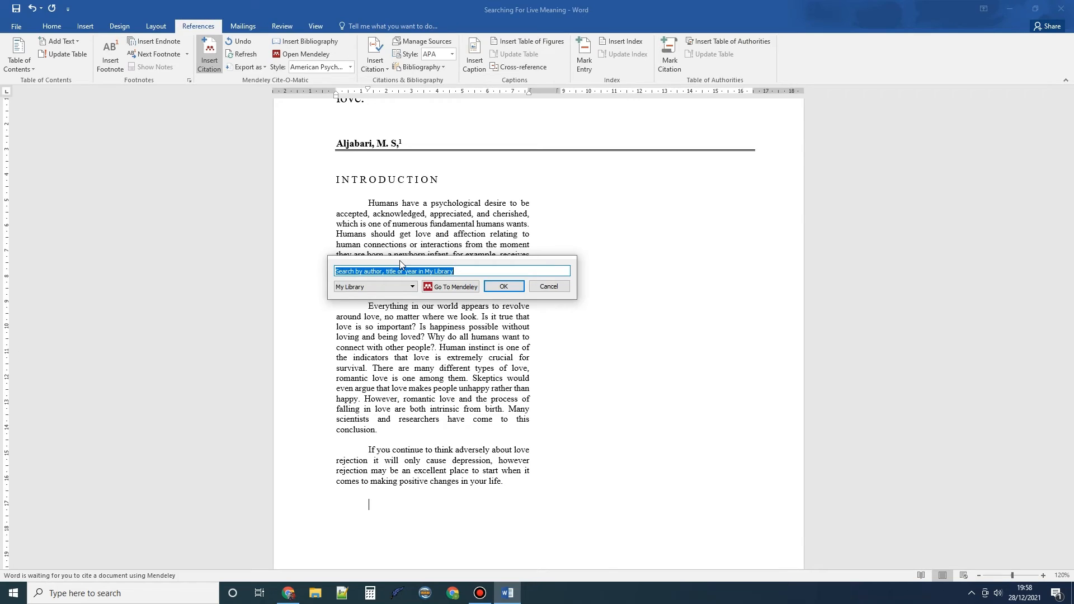
type("Love")
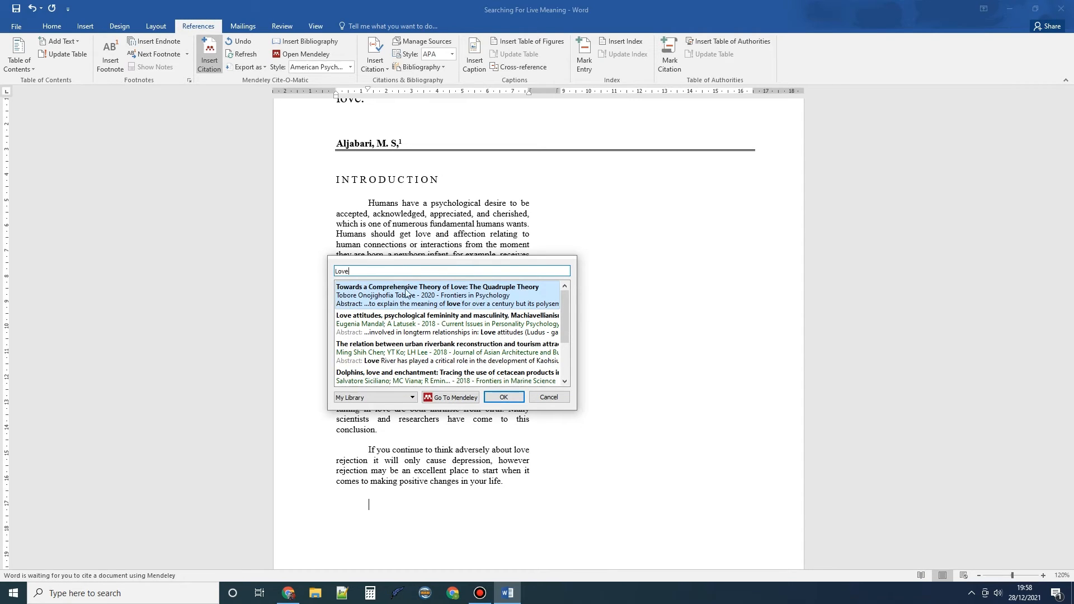
left_click_drag(565, 313, 563, 353)
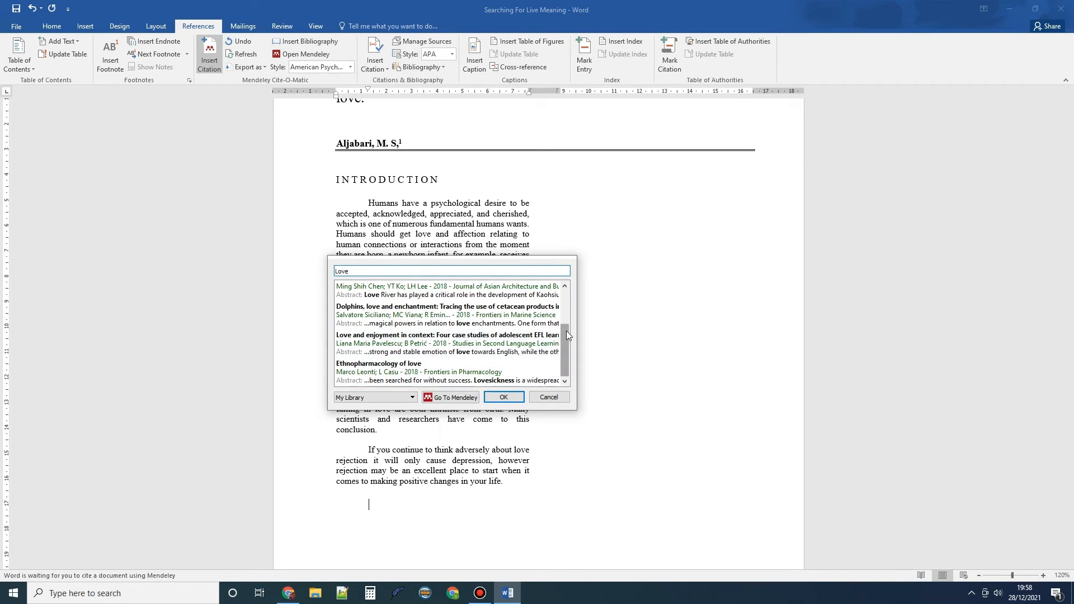
left_click_drag(566, 331, 565, 297)
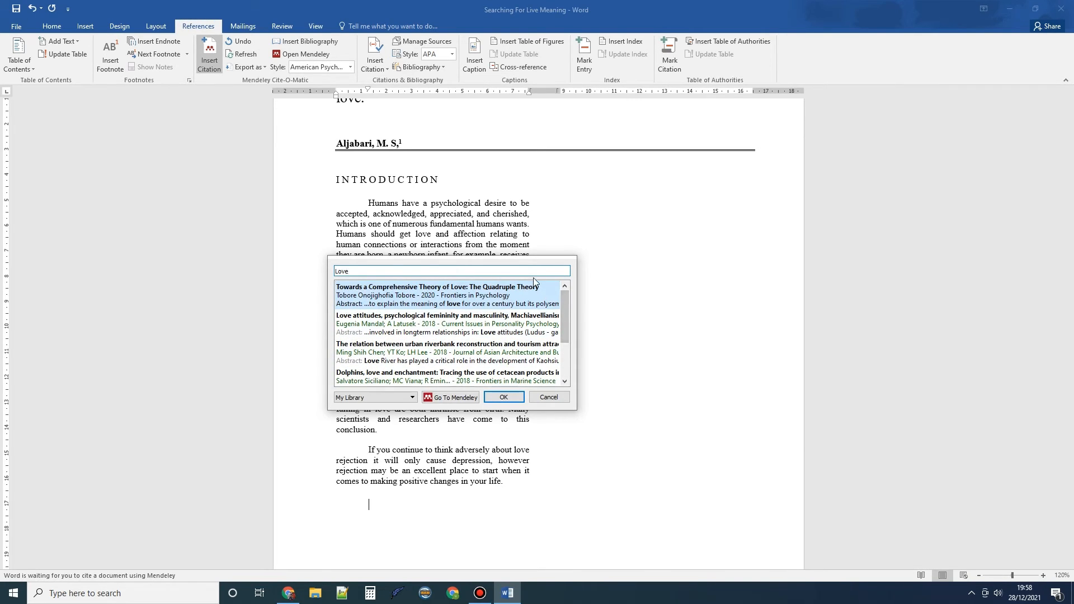
key("BackSpace")
key("BackSpace")
key("BackSpace")
key("BackSpace")
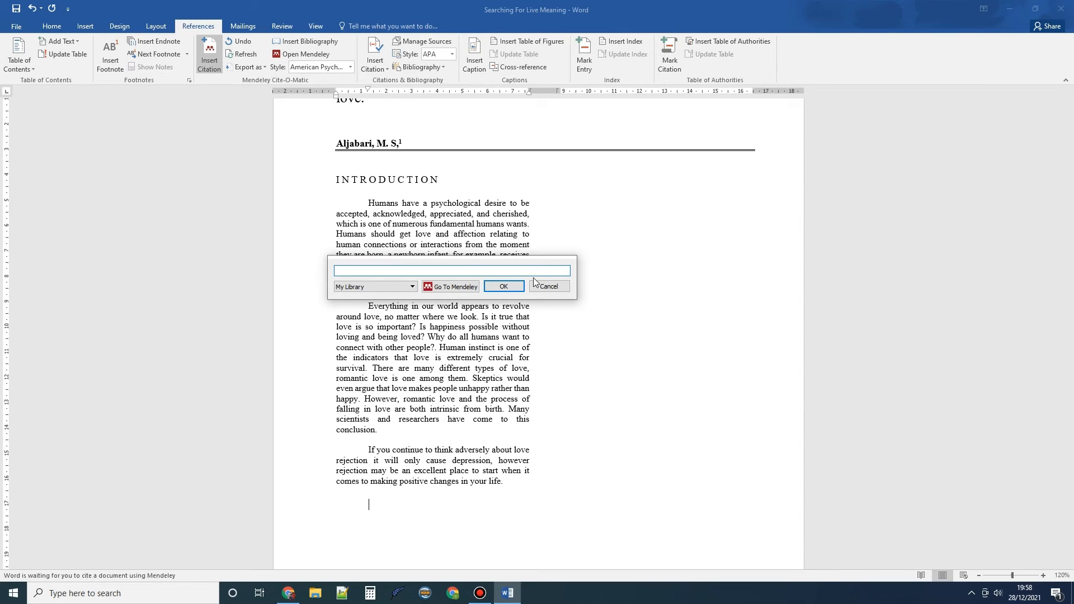
left_click(448, 288)
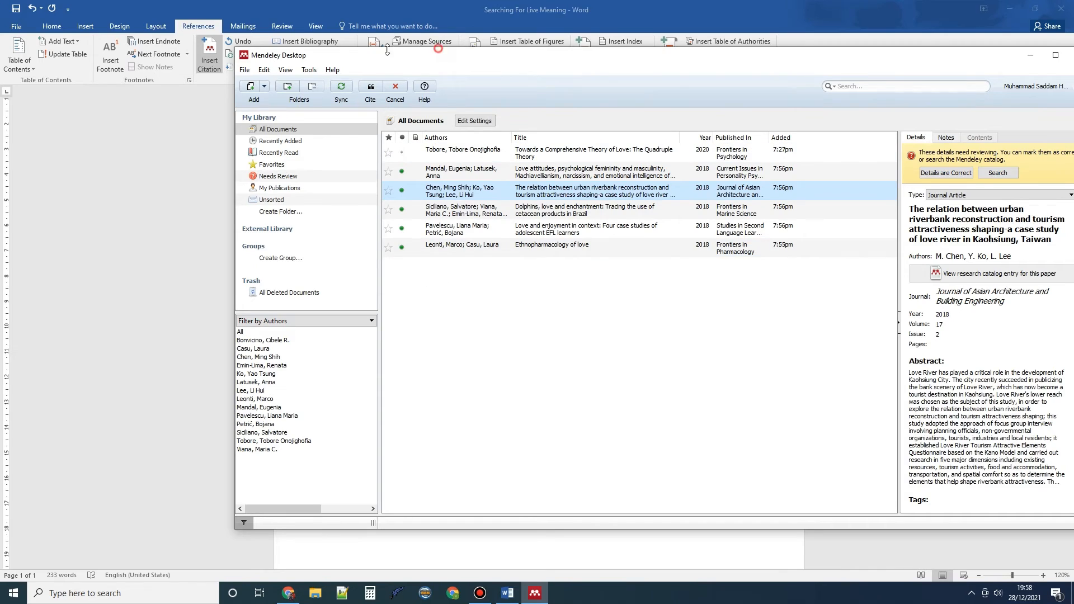
Cite Siciliano's 'Dolphins, love and enchantment' paper, inserting (Siciliano et al., 2018) into the essay
left_click_drag(439, 51, 55, 52)
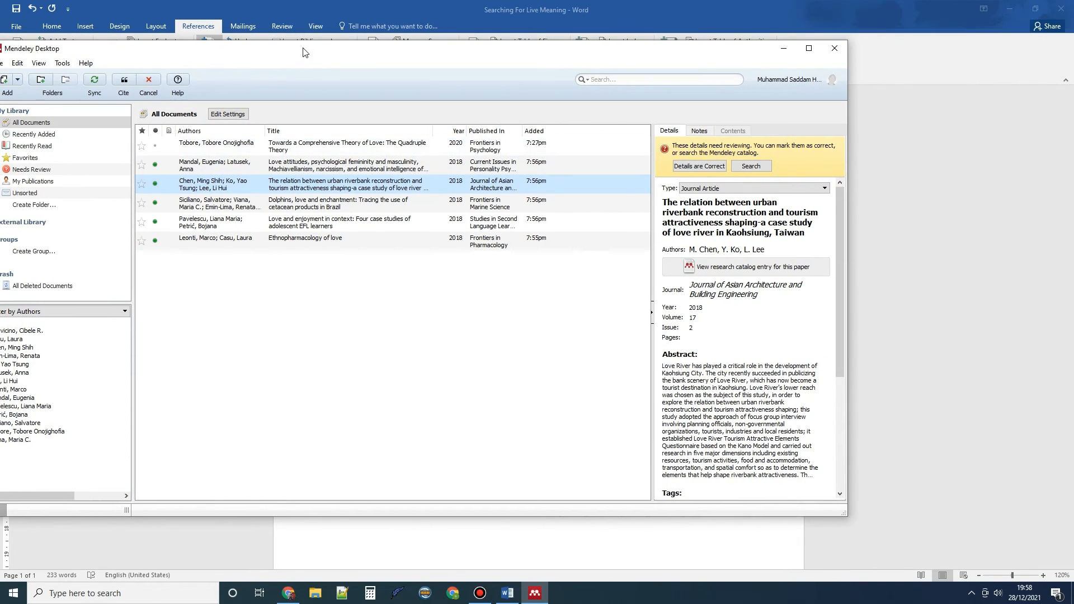
left_click_drag(305, 48, 499, 52)
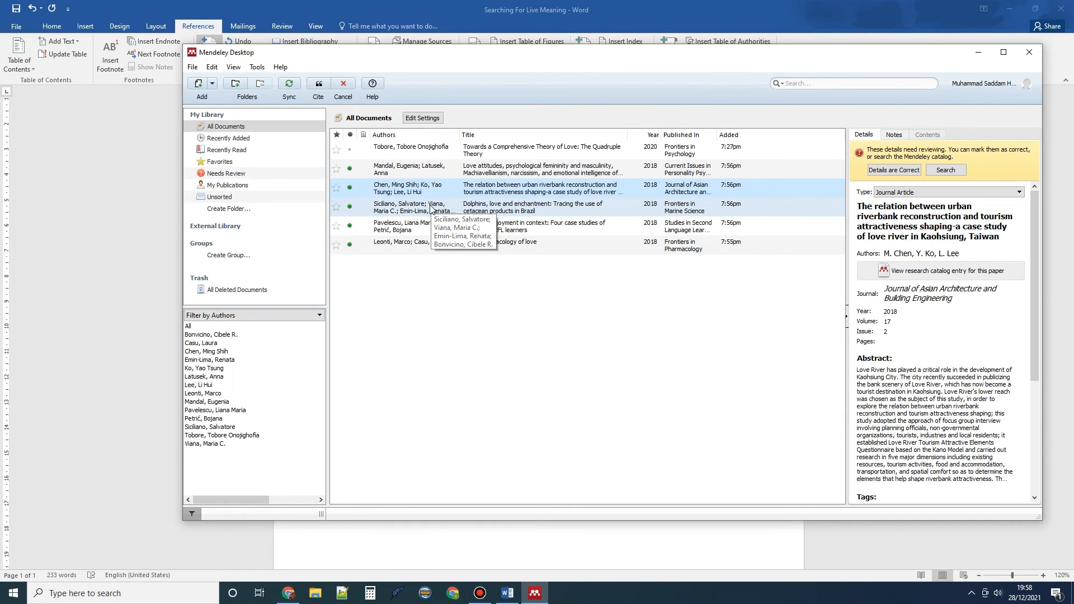
left_click(432, 209)
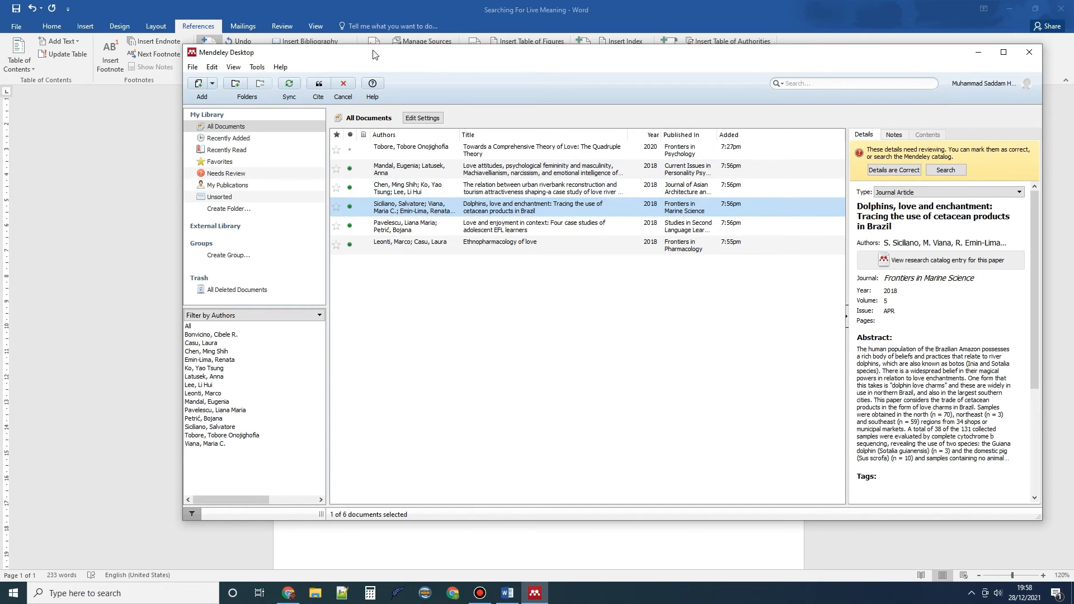
left_click(319, 85)
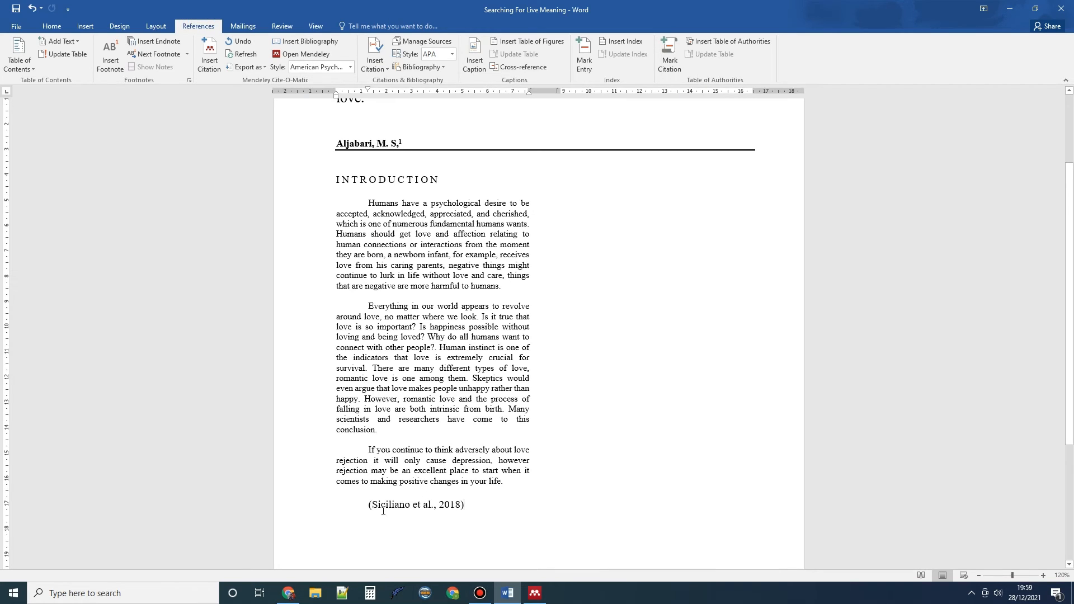
Place the insertion point just after the (Siciliano et al., 2018) citation
left_click(368, 510)
left_click(485, 512)
left_click(446, 509)
left_click(368, 511)
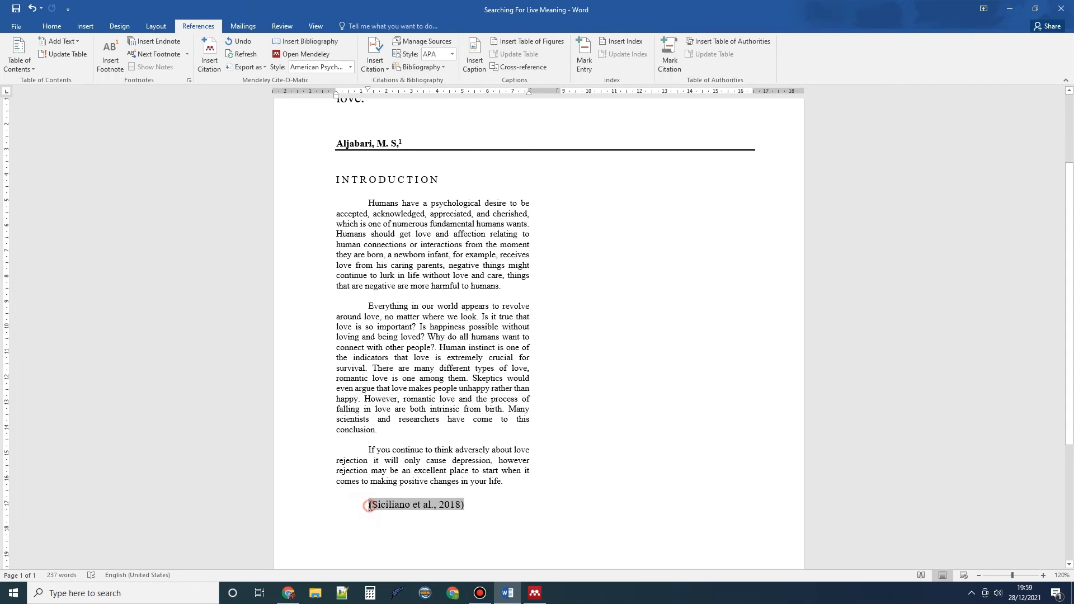
left_click(470, 507)
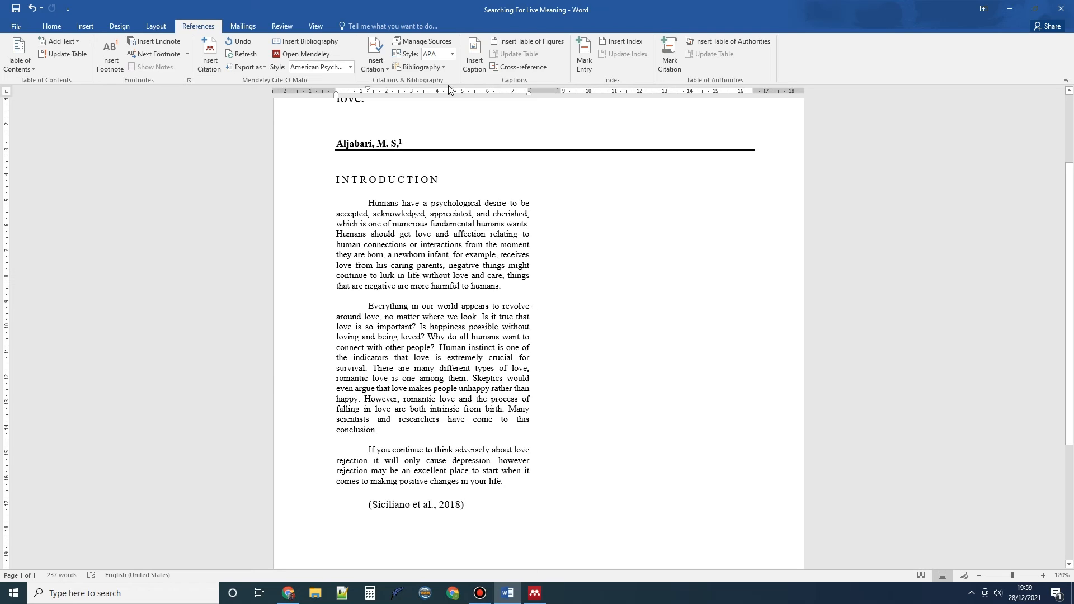
Set the Mendeley citation style to American Psychological Association 7th edition, keeping the cursor after the citation
left_click(351, 69)
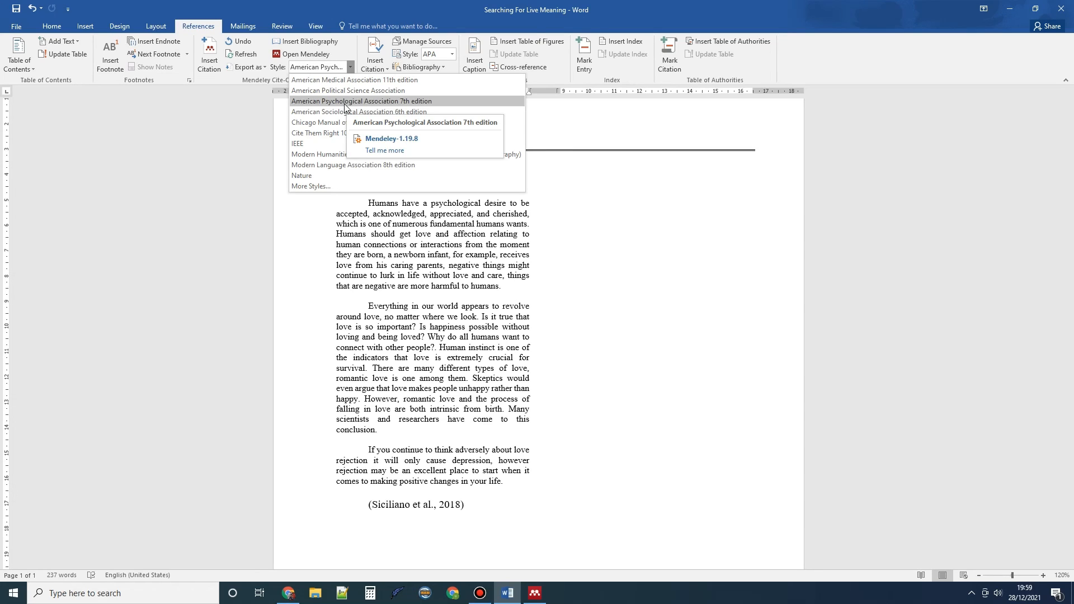
left_click(344, 103)
left_click(442, 513)
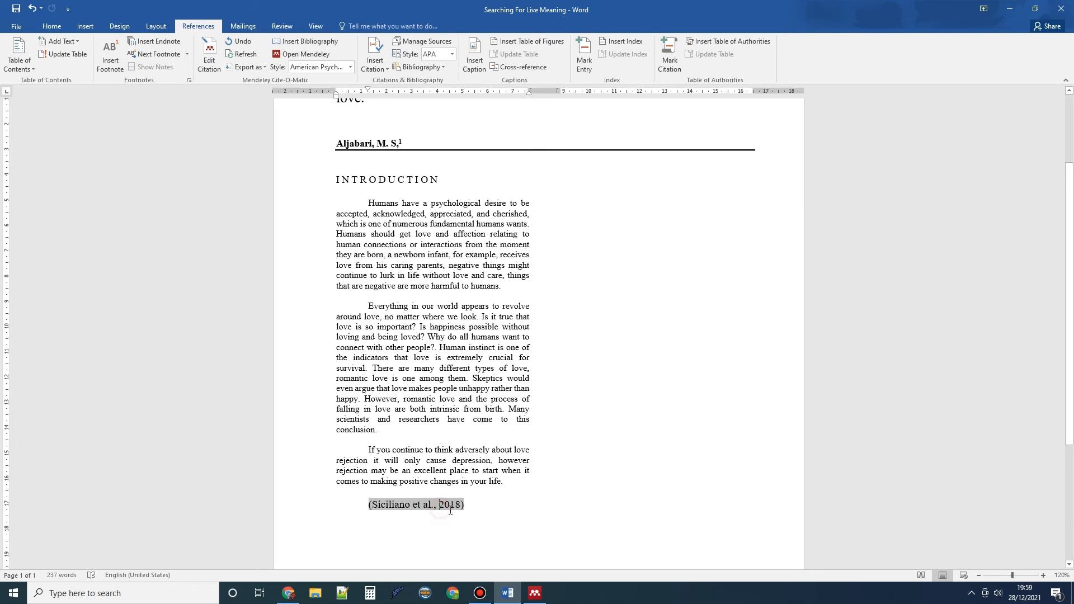
left_click(473, 512)
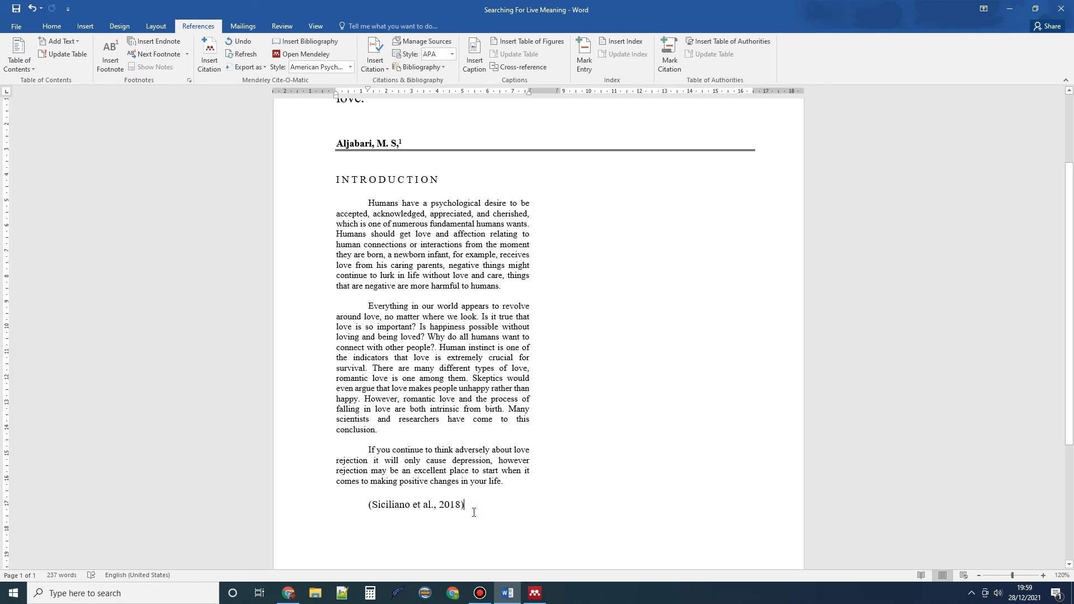
Cite Leonti's 'Ethnopharmacology of love' from the Mendeley library, adding (Leonti & Casu, 2018)
left_click(209, 56)
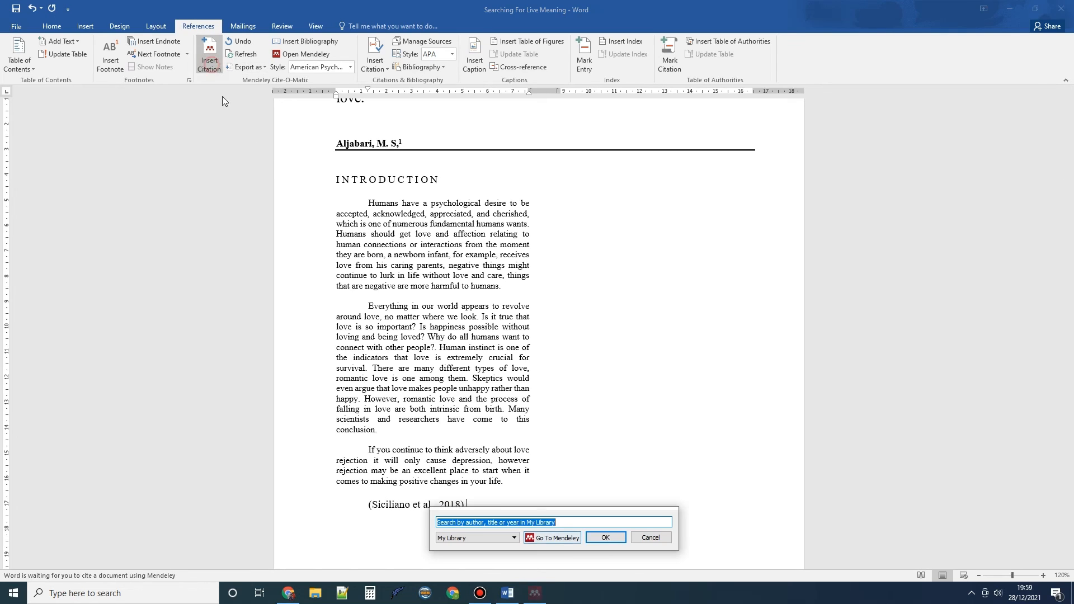
left_click(552, 538)
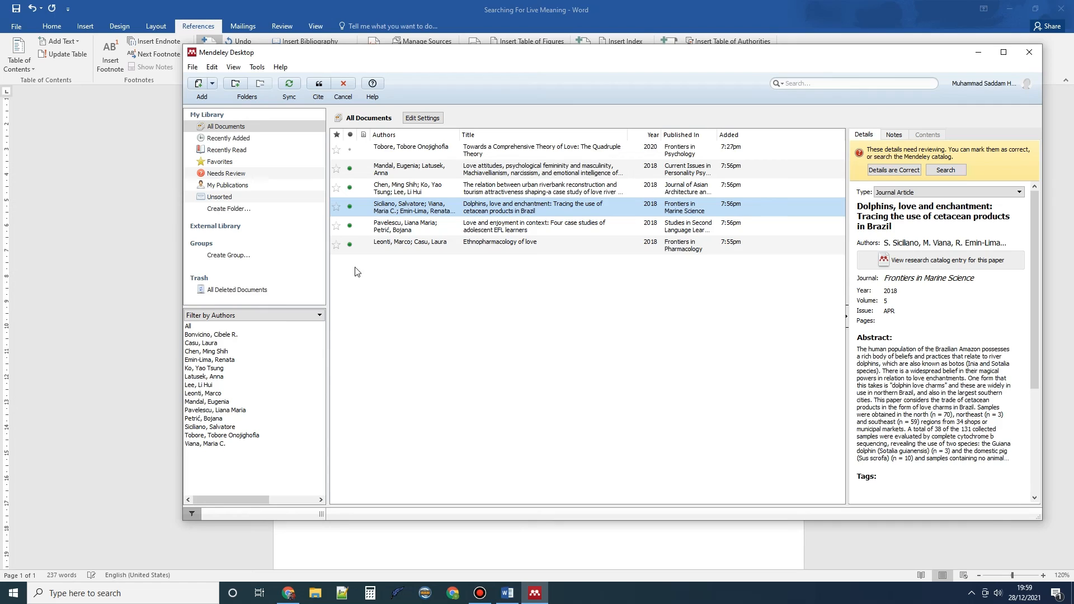
left_click(387, 246)
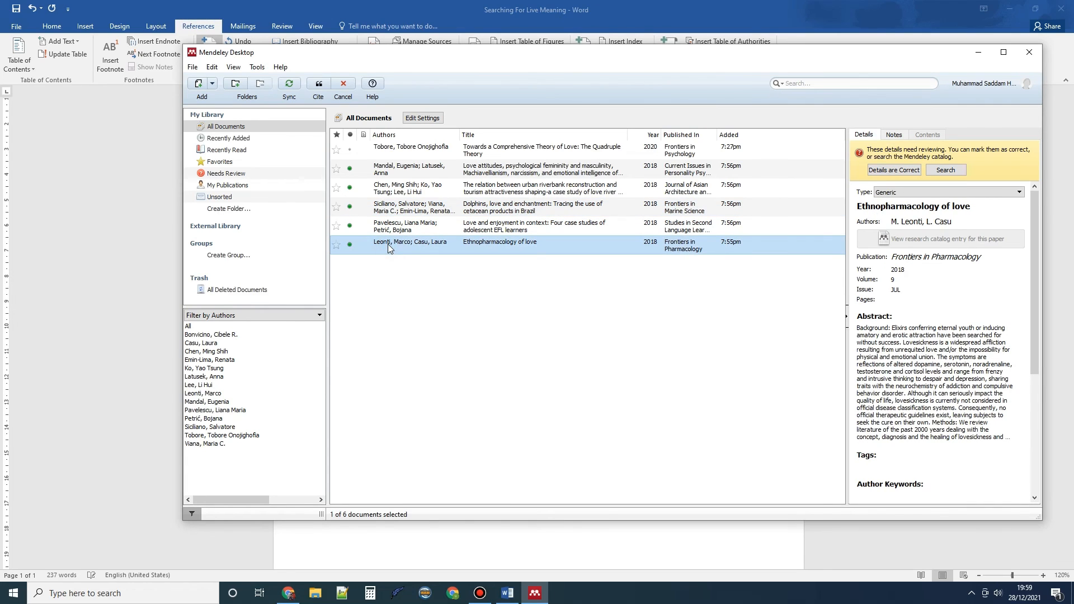
left_click(324, 86)
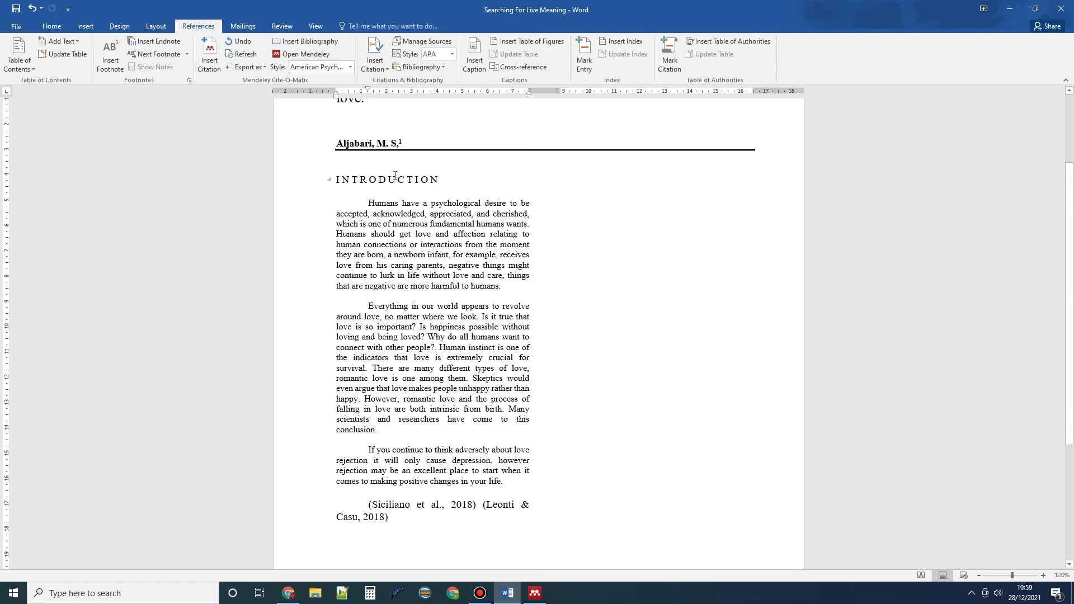
left_click(380, 62)
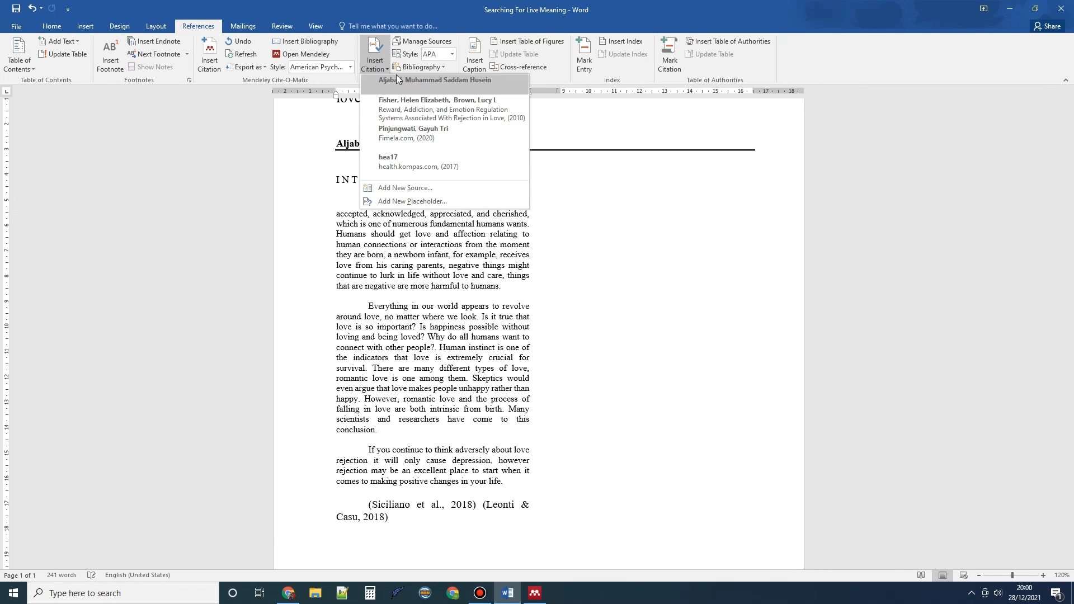
left_click(420, 41)
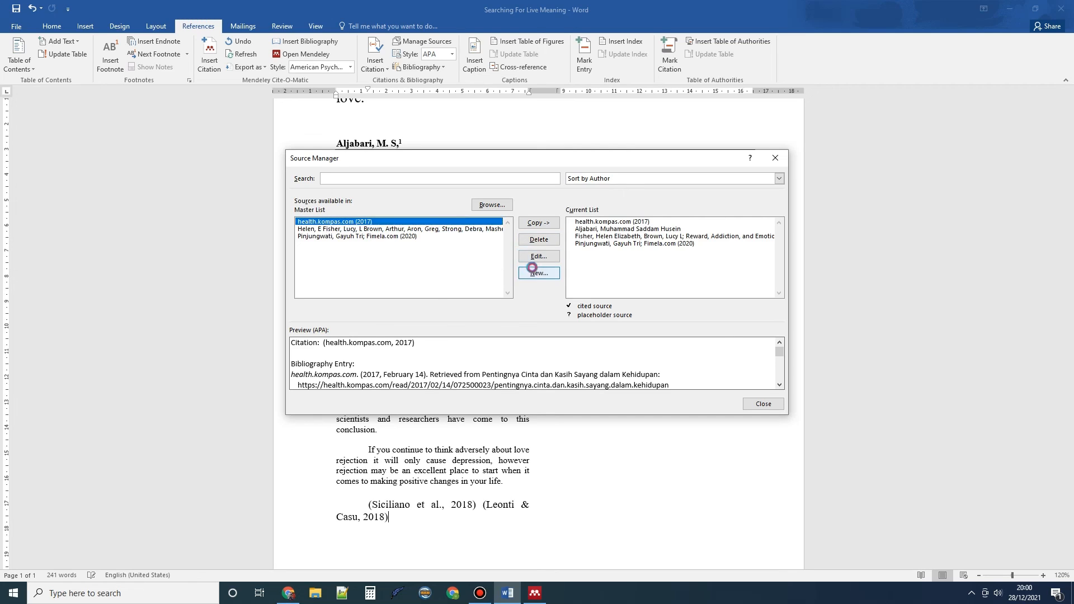
left_click(535, 272)
left_click(532, 228)
left_click(507, 268)
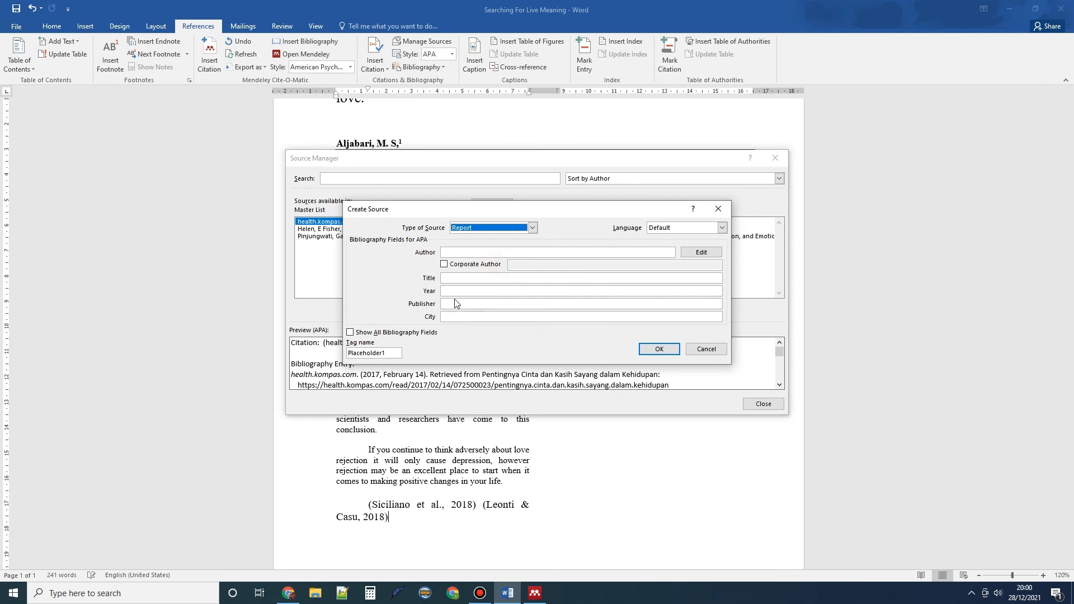
left_click(455, 251)
left_click(479, 280)
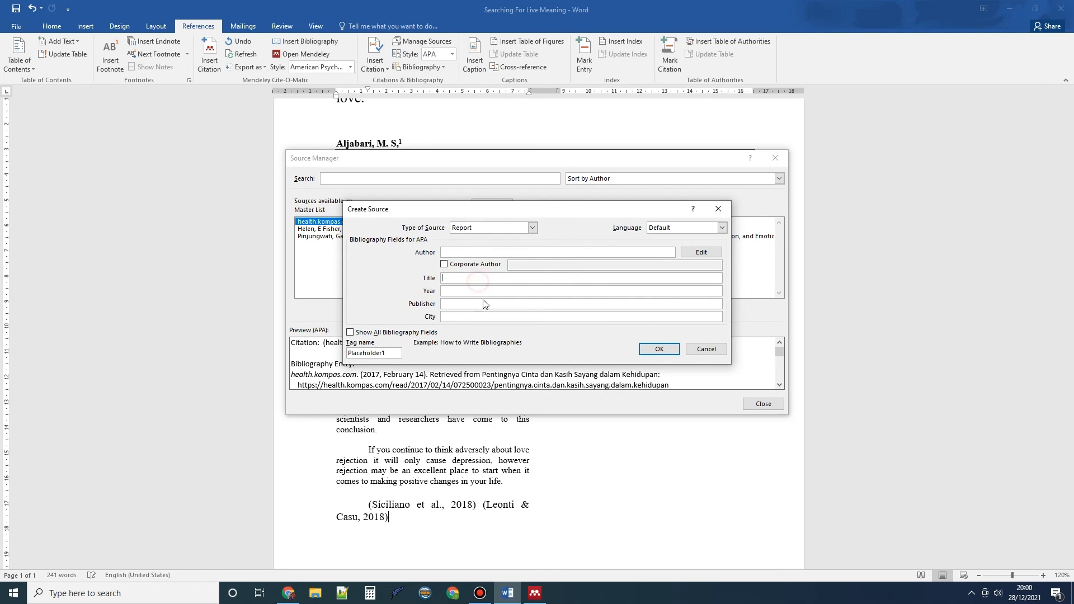
left_click(706, 211)
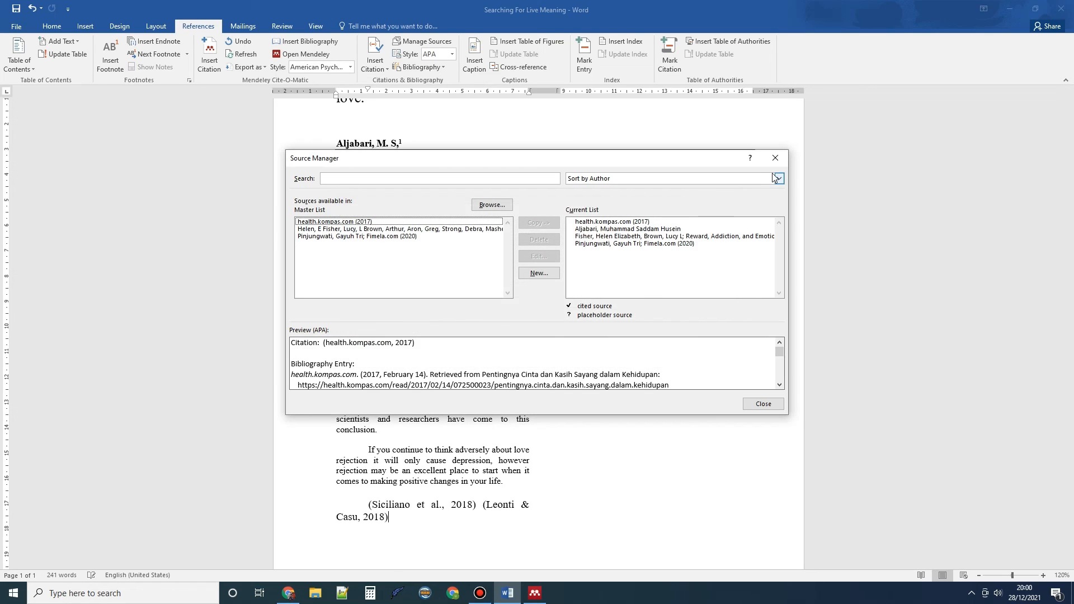
left_click(779, 159)
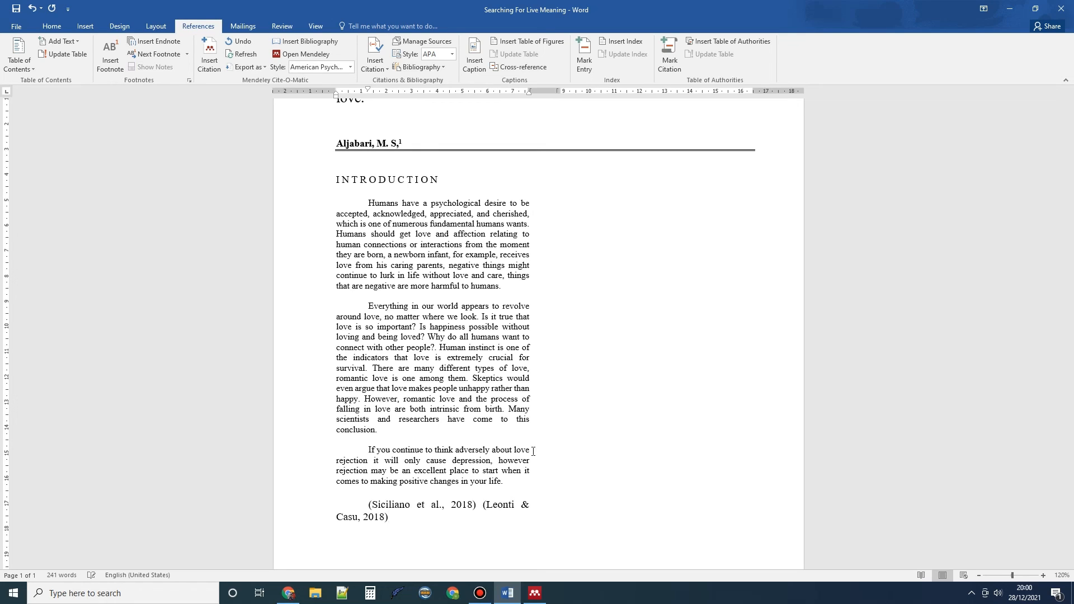
scroll(533, 451, "down", 1)
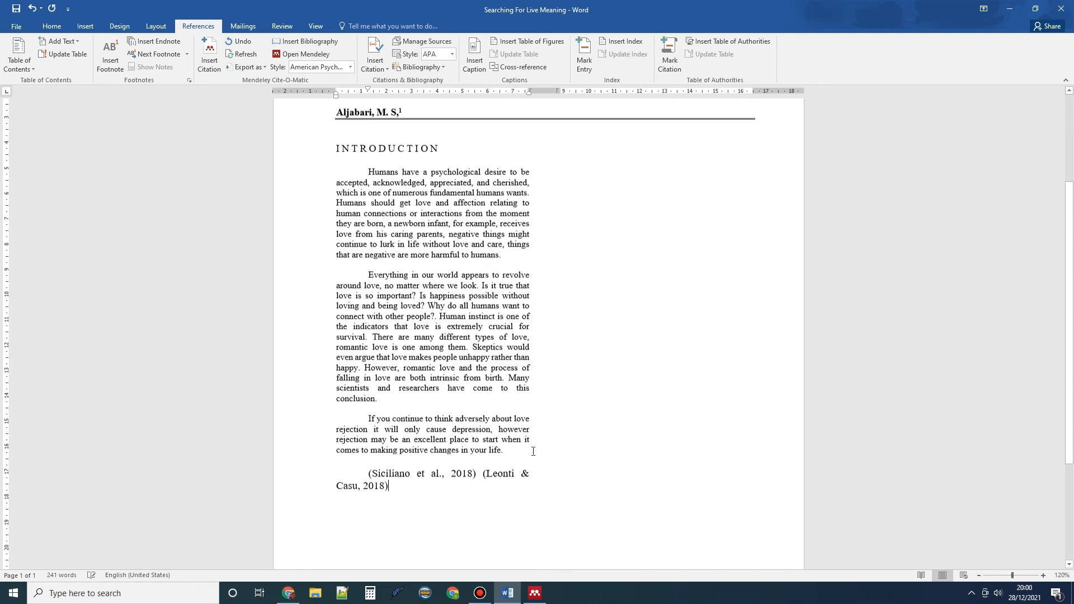